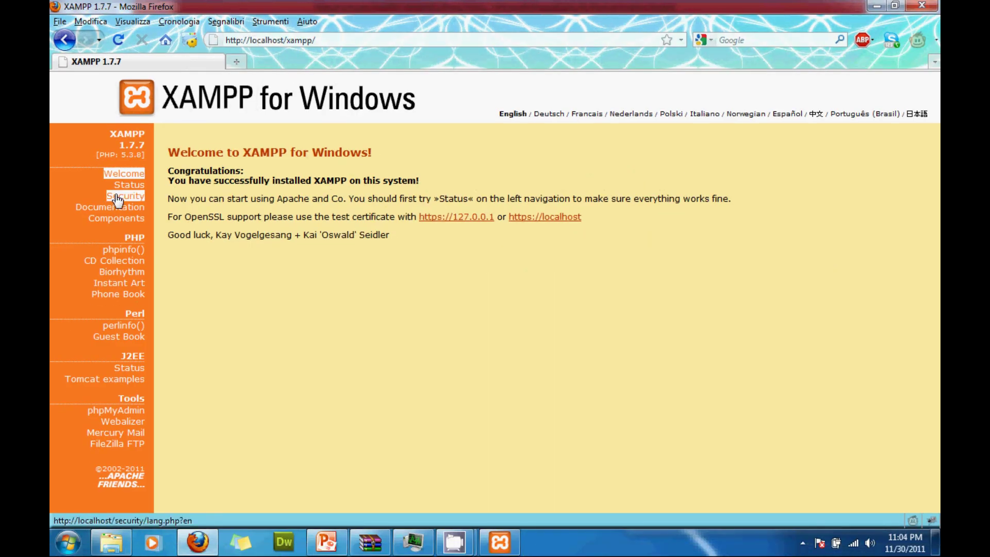
Open the XAMPP security overview and review its status table, including the network-access warning.
click(116, 197)
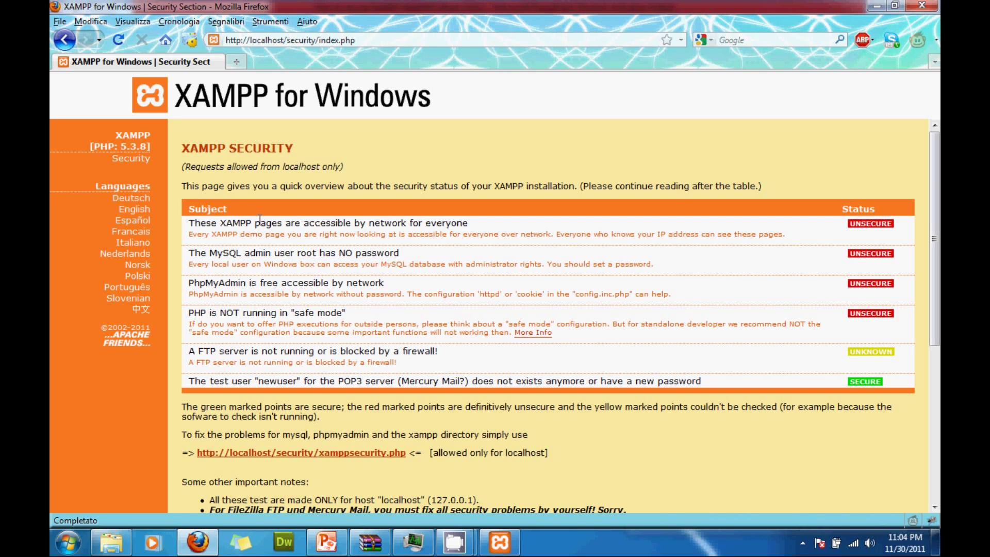
drag(191, 223, 481, 223)
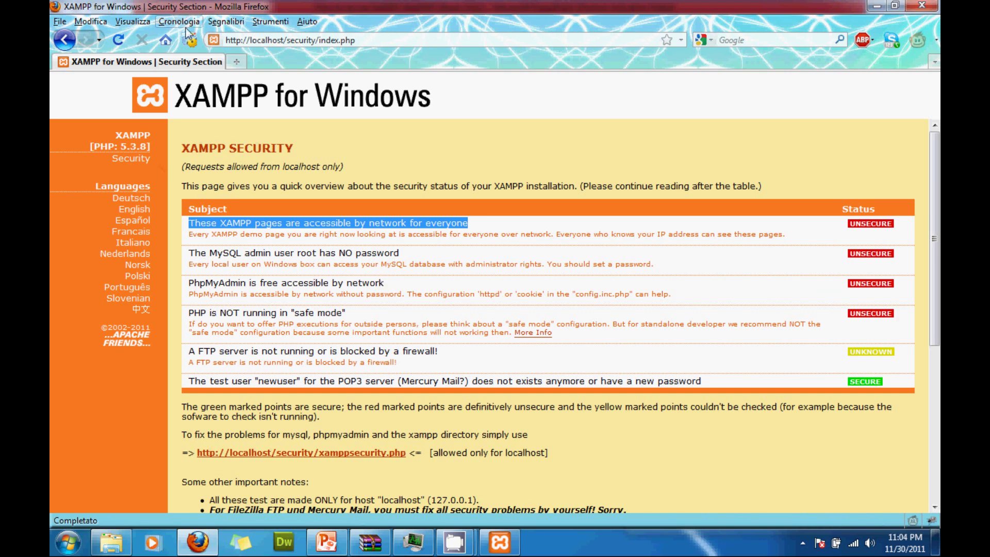
drag(287, 40, 434, 40)
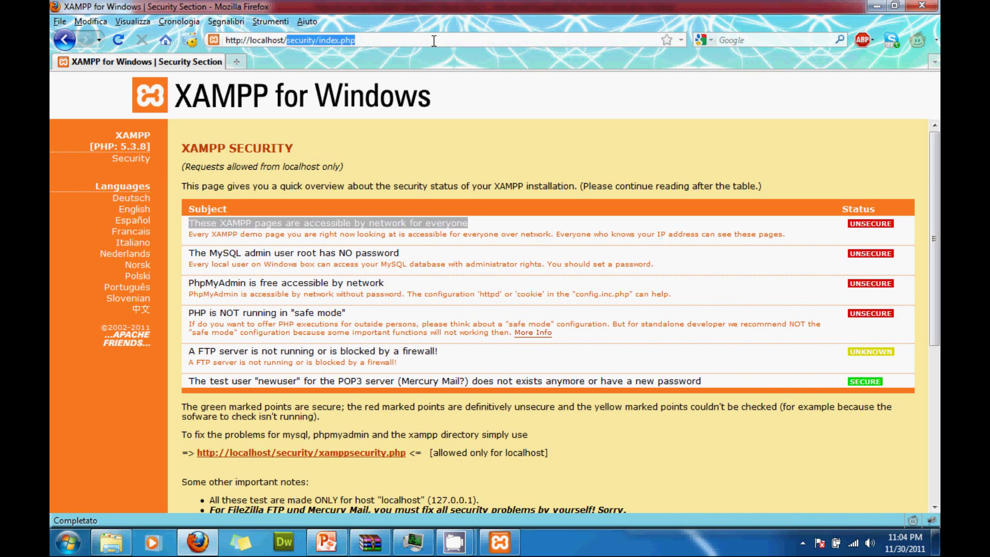
key(BackSpace)
click(196, 85)
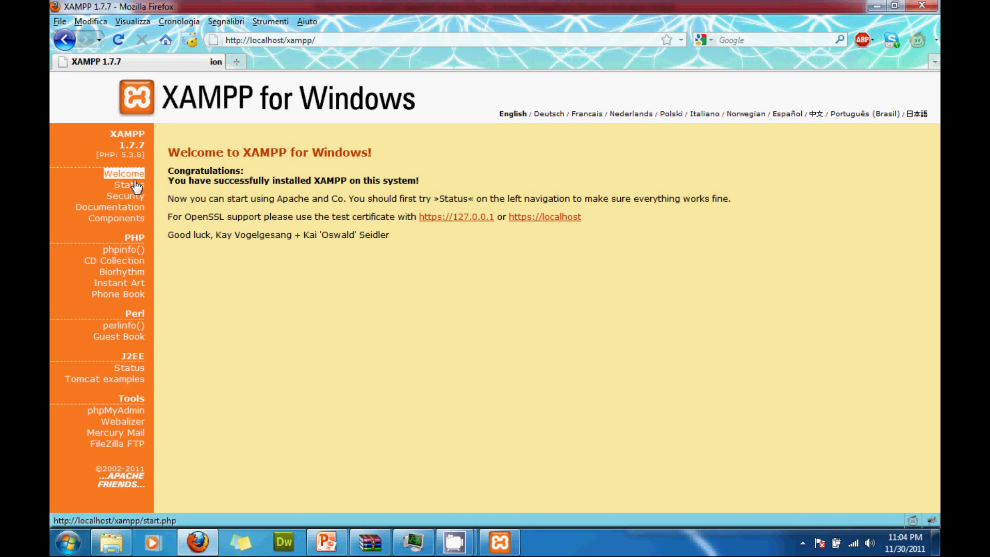
click(132, 200)
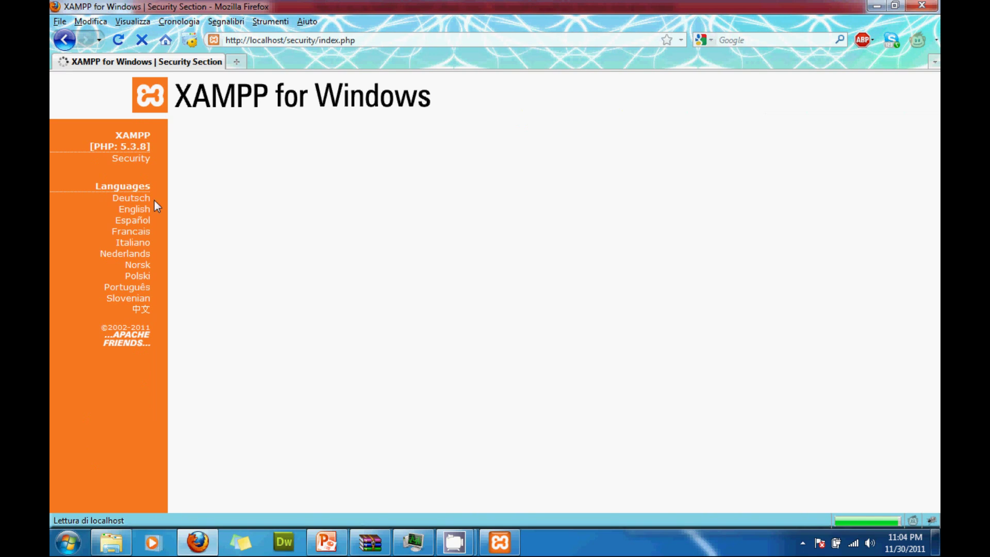
click(139, 161)
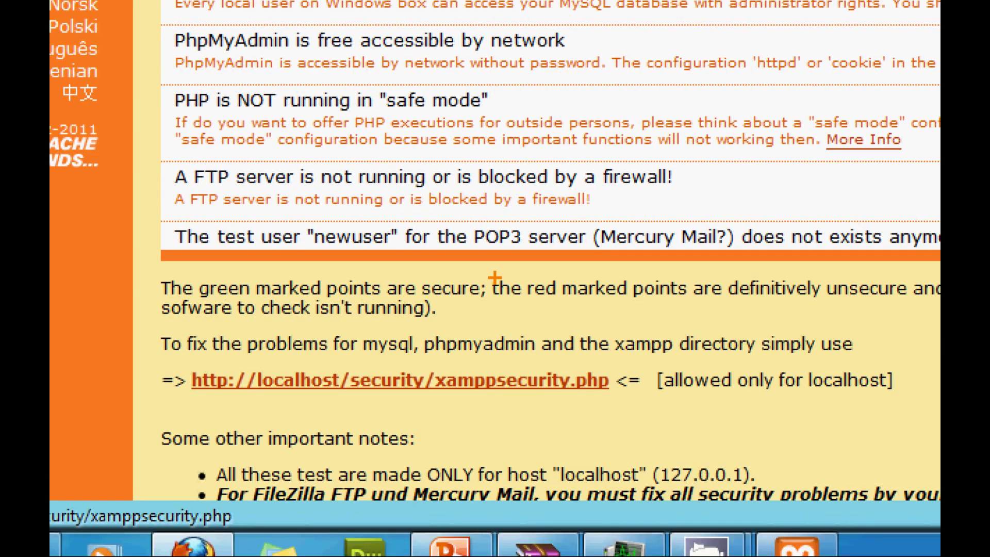
Open the xamppsecurity.php console for the MySQL root password, then start a new blank tab.
mouse_move(170, 401)
mouse_down()
mouse_move(487, 401)
mouse_move(534, 392)
mouse_move(619, 405)
mouse_move(618, 340)
mouse_move(150, 362)
mouse_move(178, 445)
mouse_move(205, 418)
mouse_up()
key(Escape)
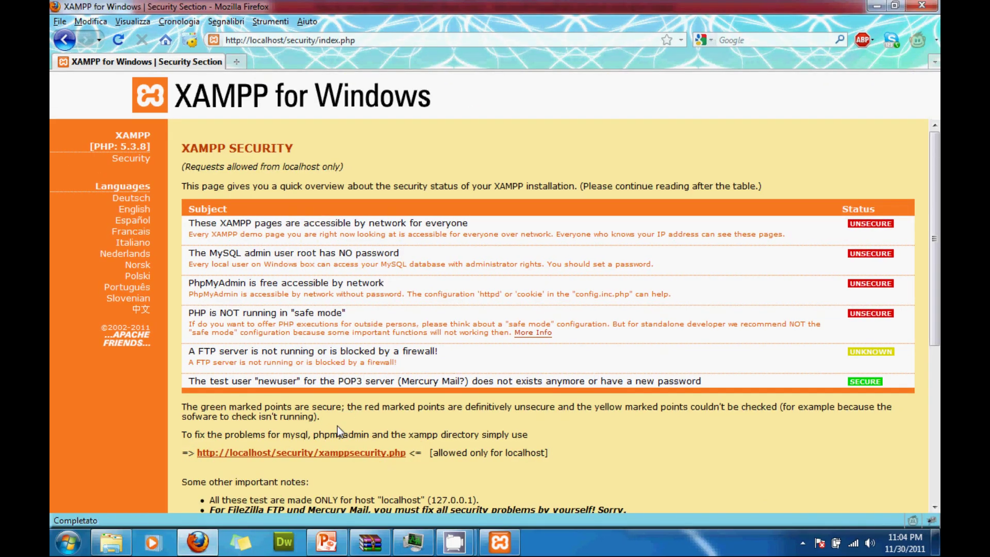
click(324, 456)
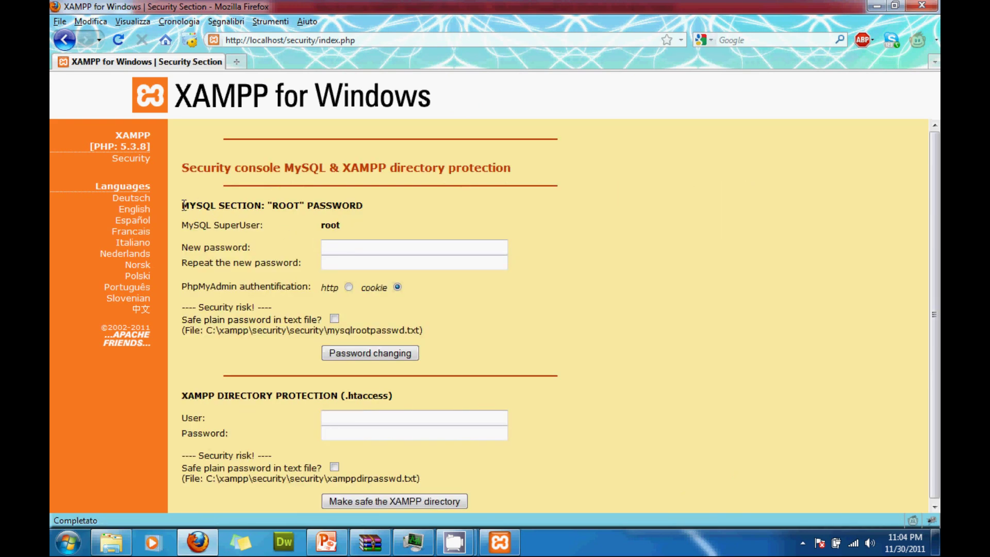
drag(183, 205, 366, 209)
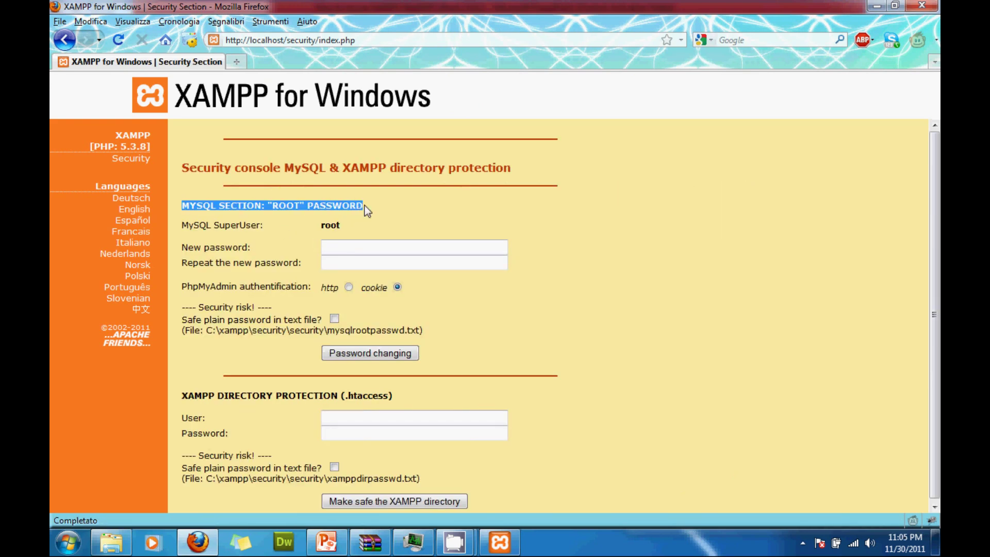
click(237, 63)
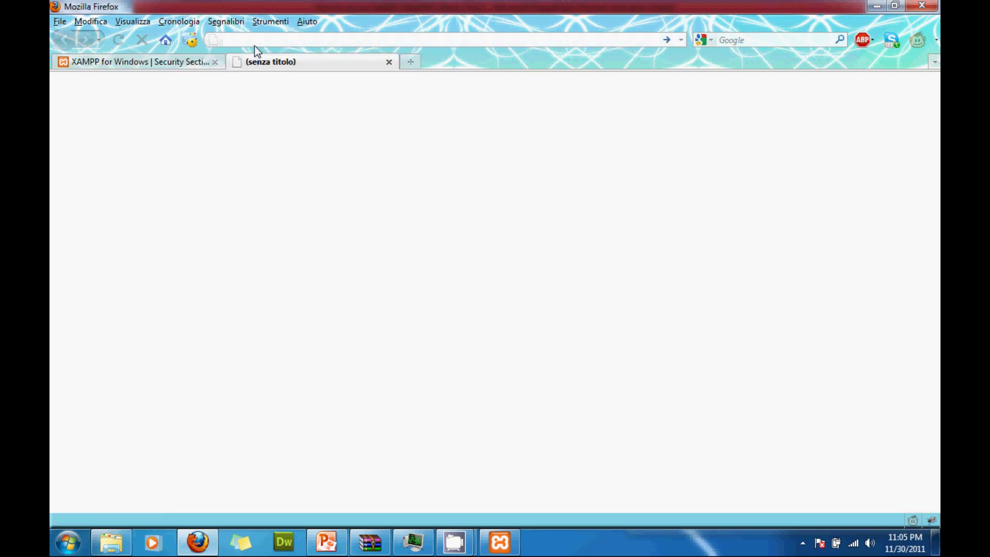
Load localhost phpMyAdmin, check Privileges showing root accounts without passwords, and return to the XAMPP tab.
text(phpmyad)
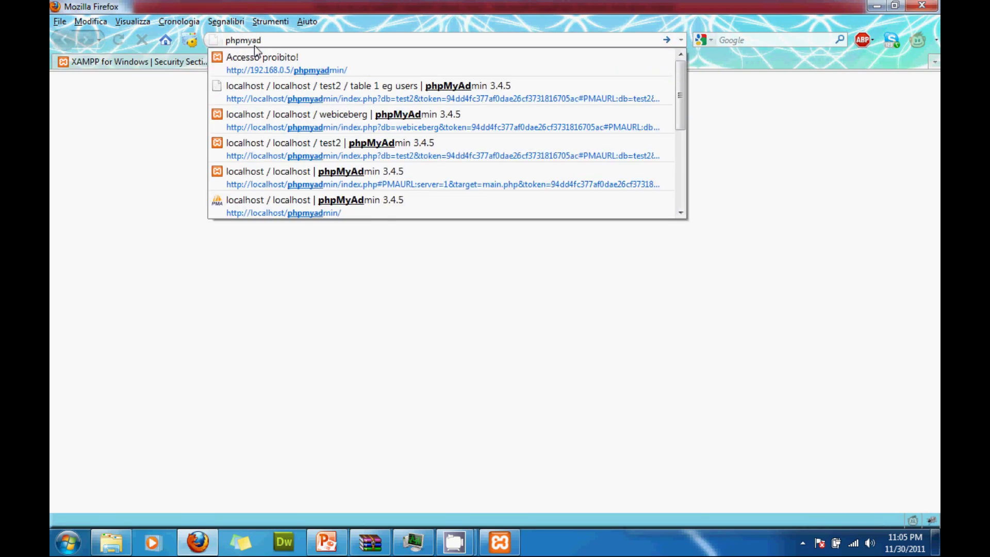
key(Down)
key(Down)
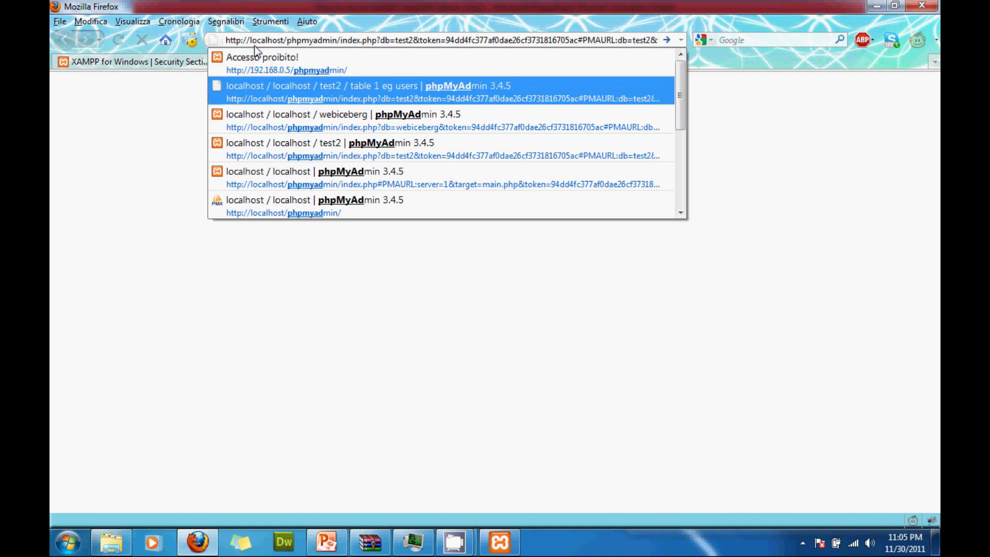
key(alt+Return)
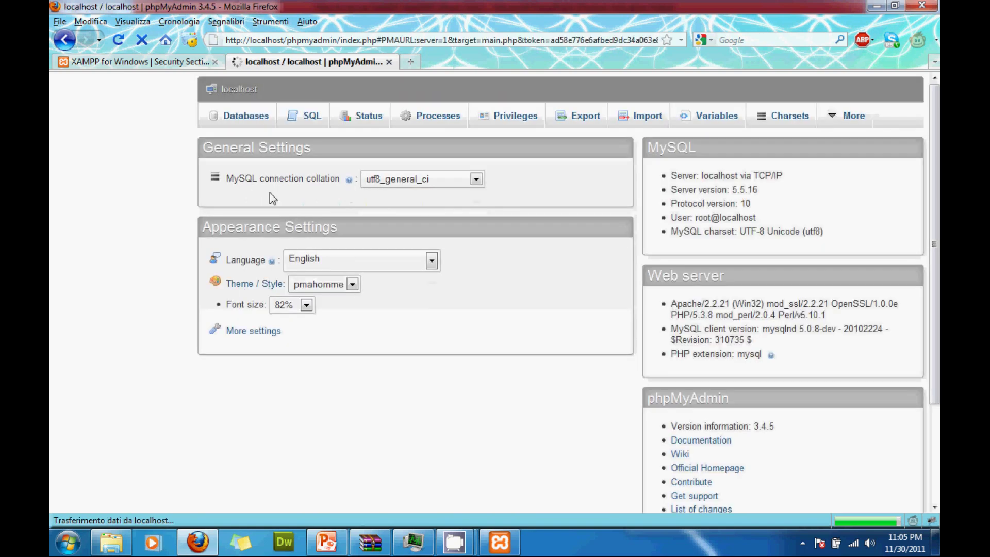
click(515, 123)
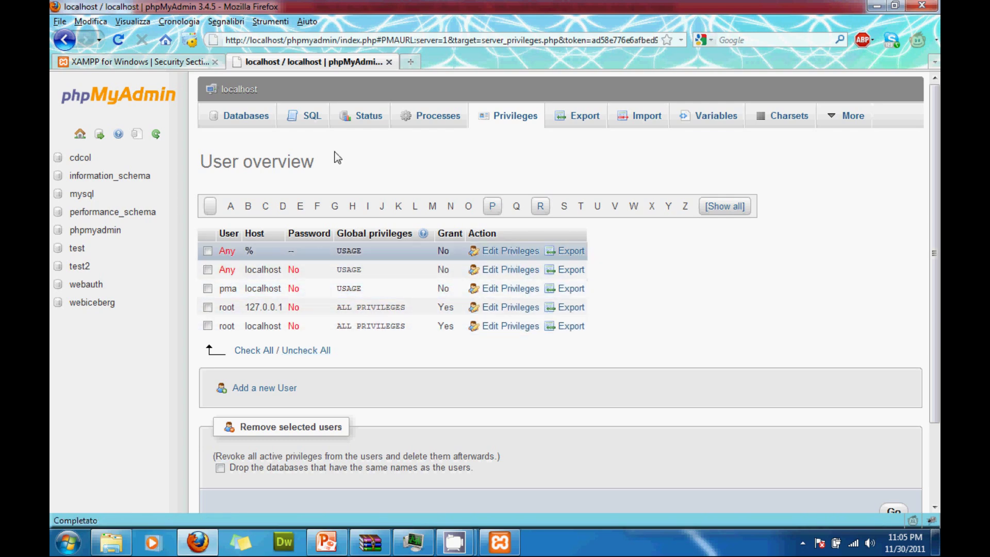
click(191, 62)
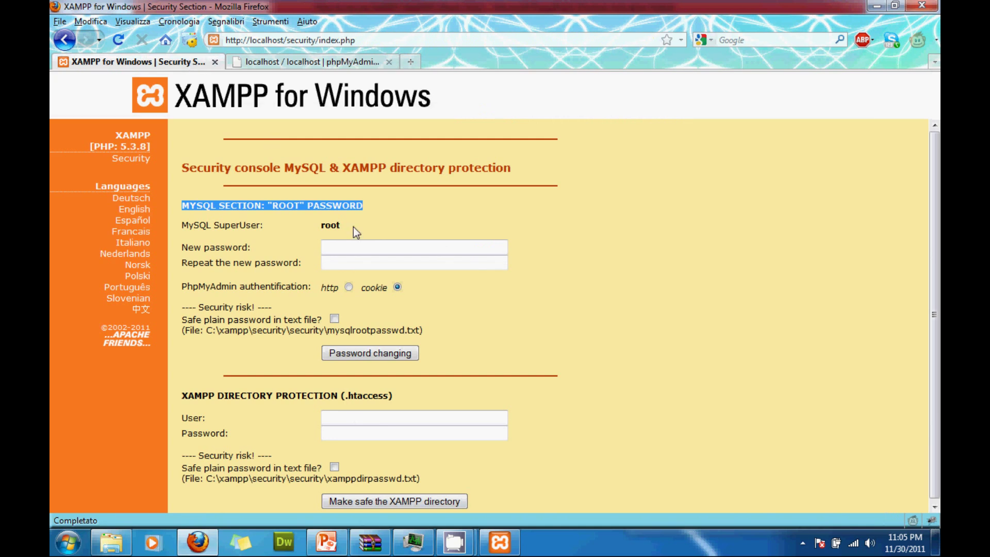
Enter and confirm a new MySQL root password, fill the directory user fields, and apply the password change.
click(337, 248)
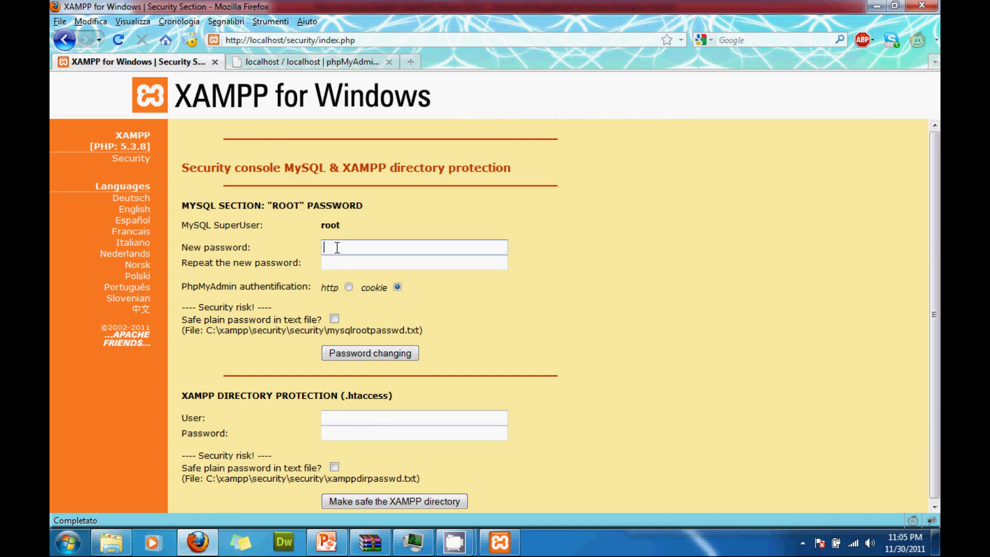
key(Tab)
text(r)
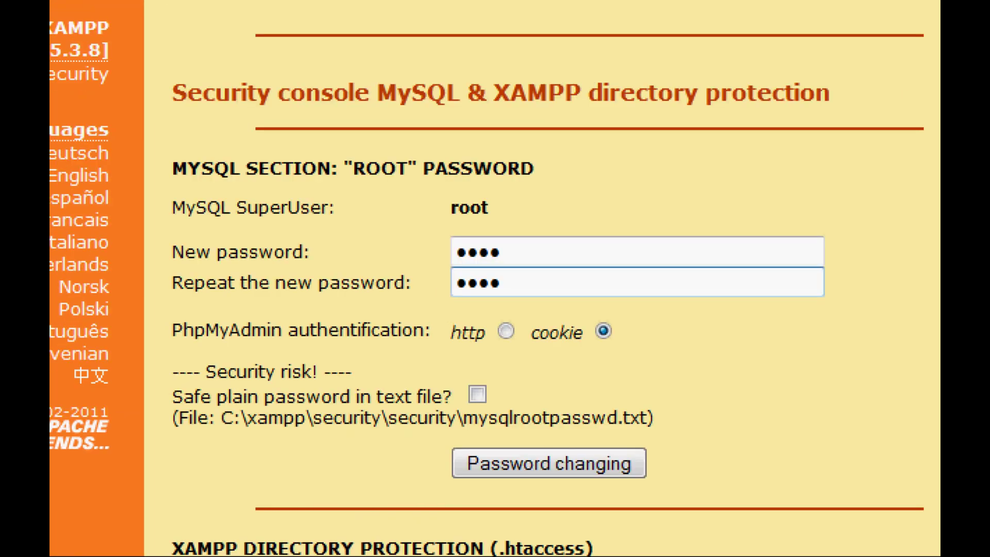
key(ctrl+a)
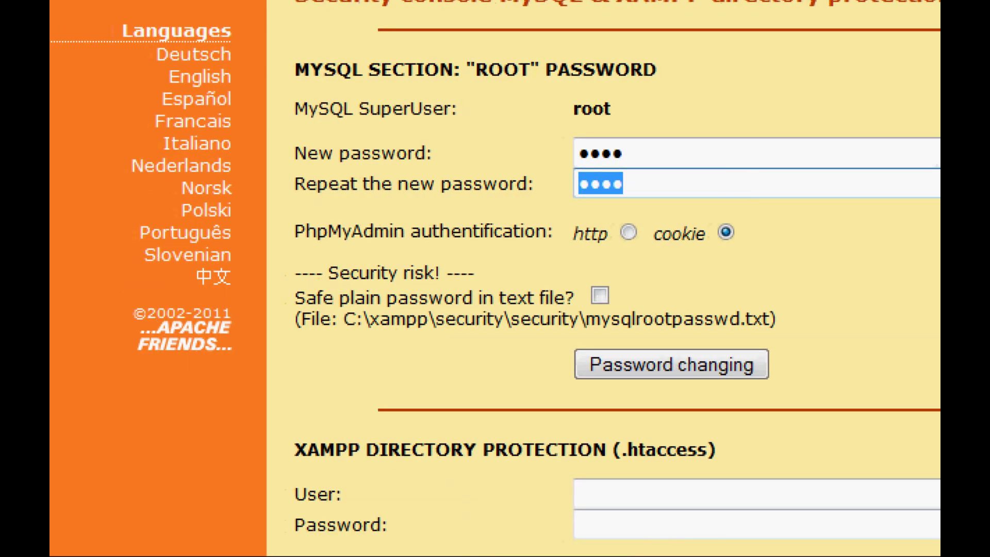
drag(410, 344, 330, 438)
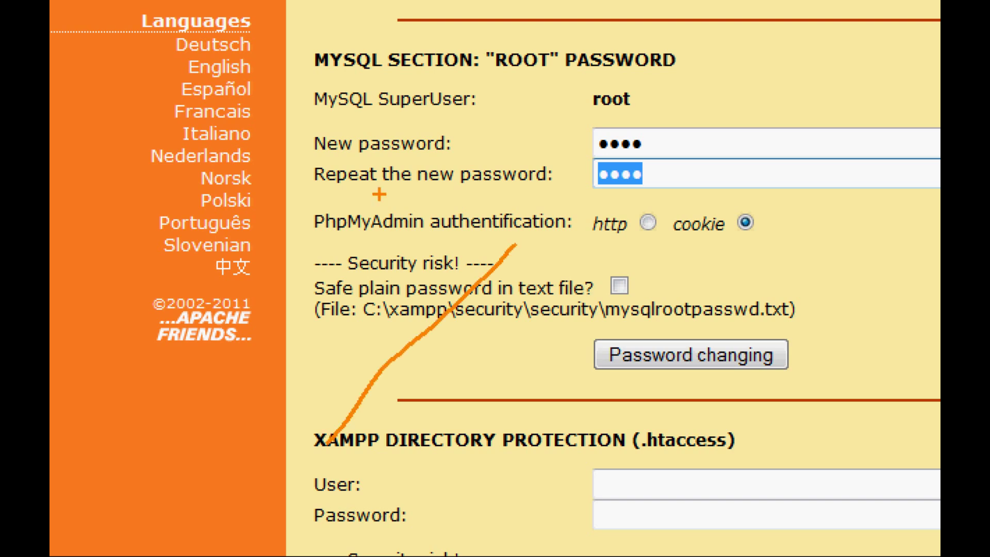
drag(373, 207, 526, 407)
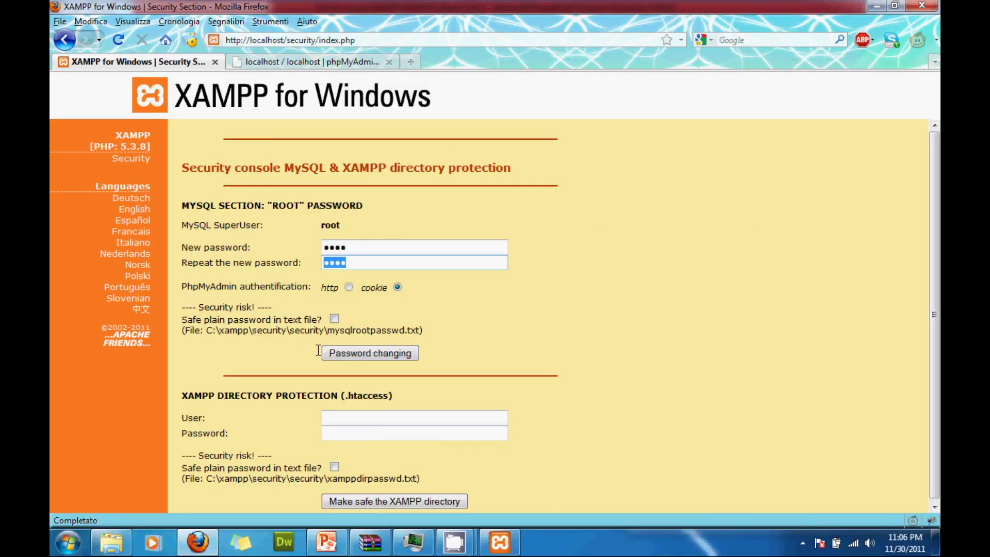
click(346, 417)
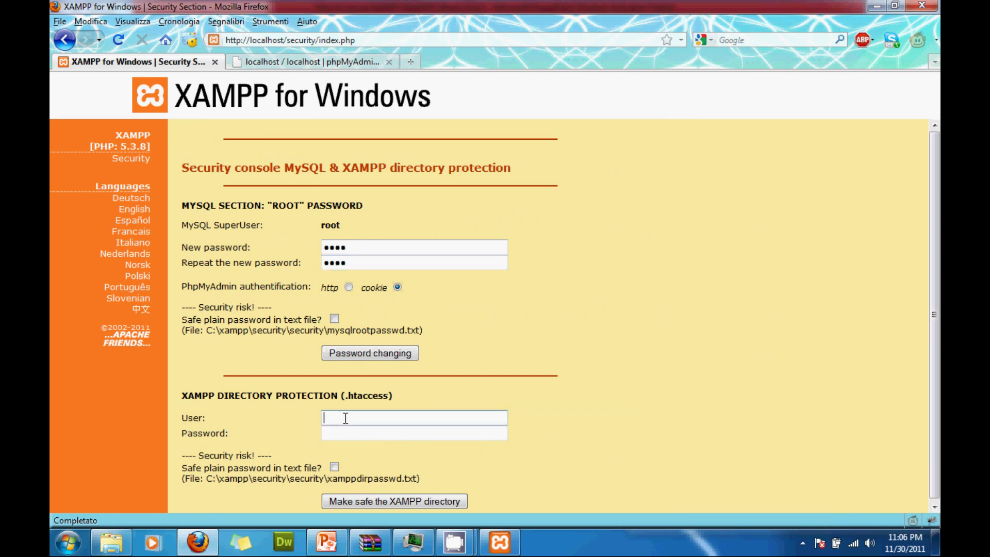
text(root)
click(340, 428)
text(root)
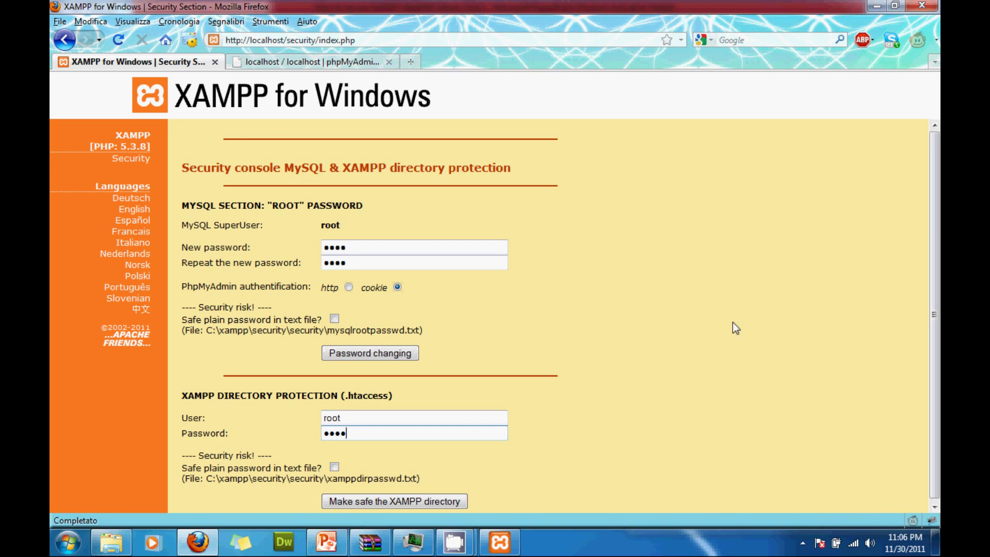
click(403, 353)
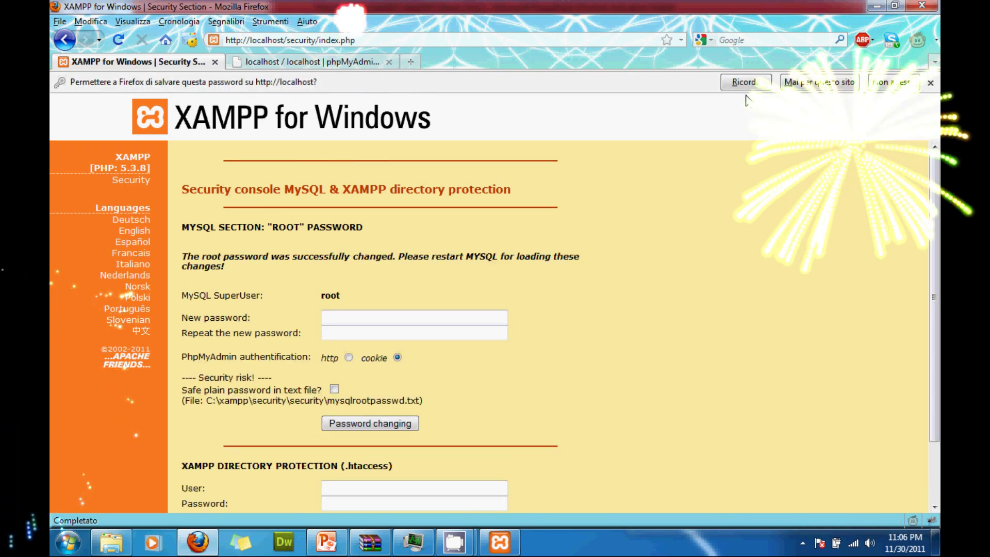
Decline saving the password, then protect the XAMPP directory with user root and a password.
click(884, 85)
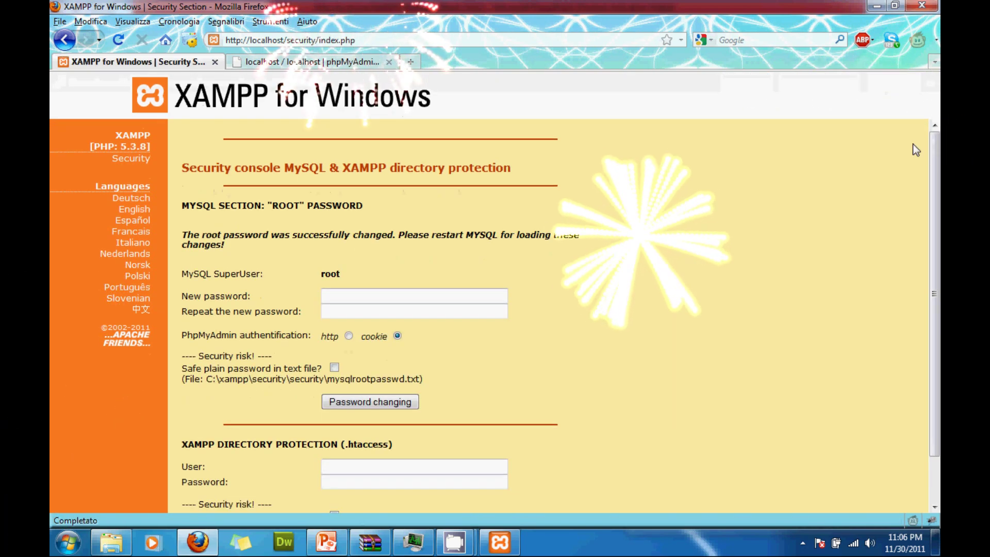
scroll(937, 187, down, 2)
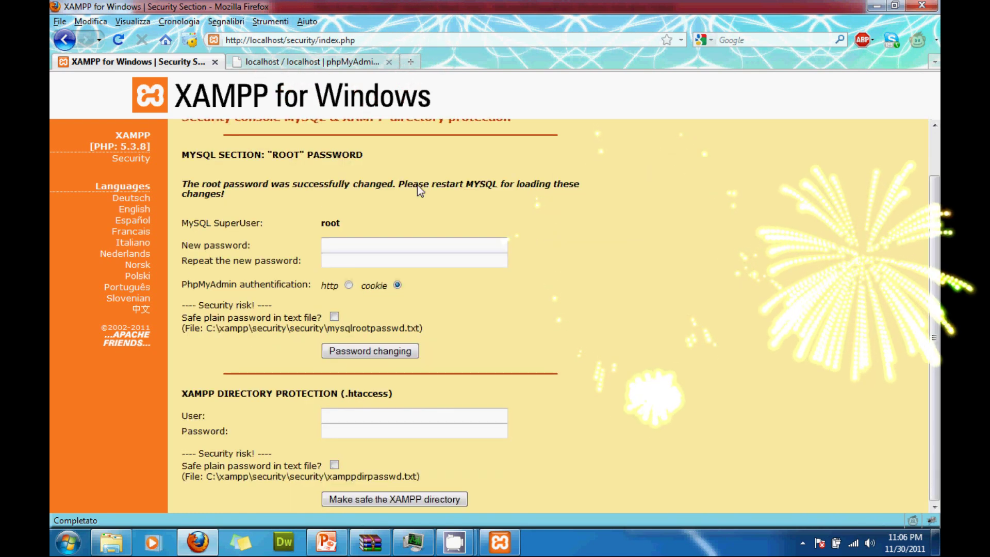
click(337, 418)
text(root)
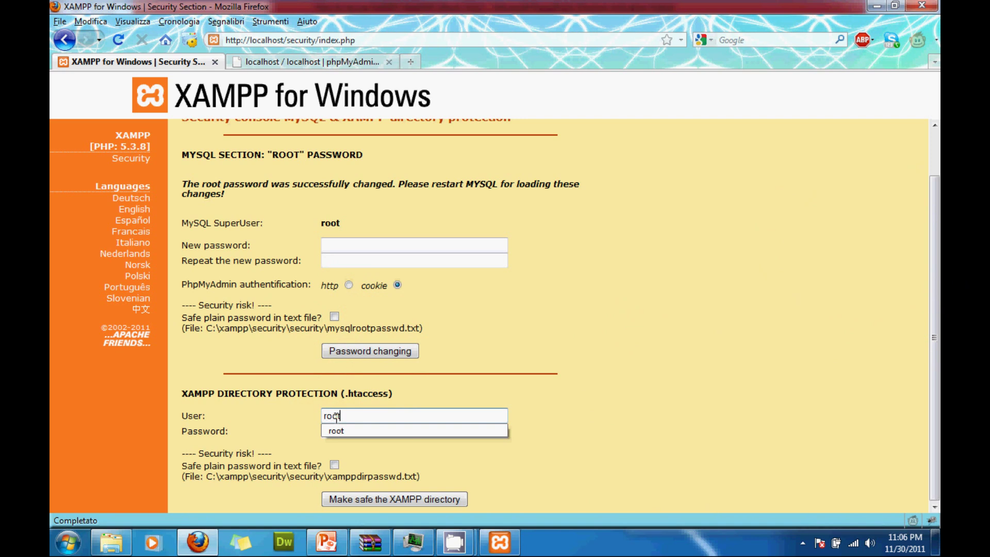
key(Tab)
click(356, 432)
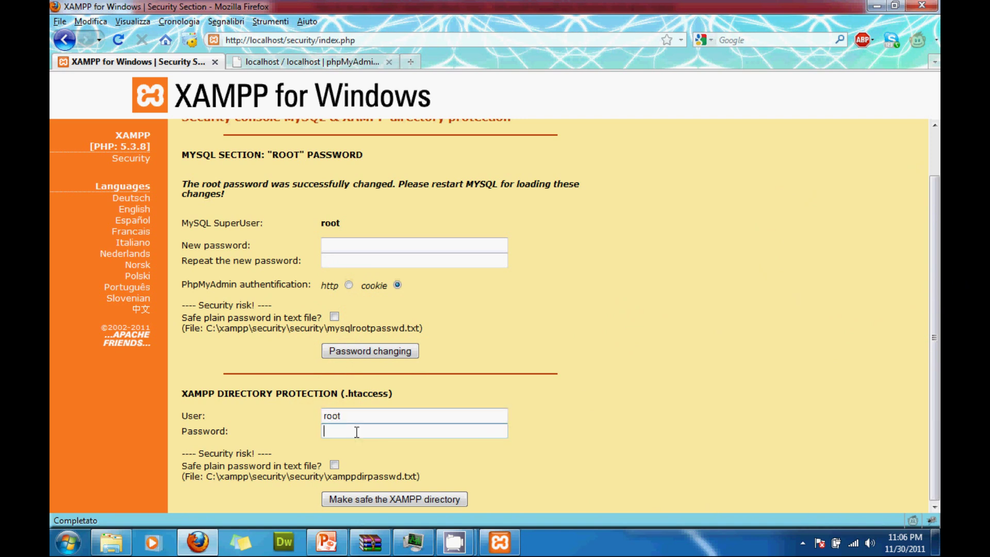
text(root)
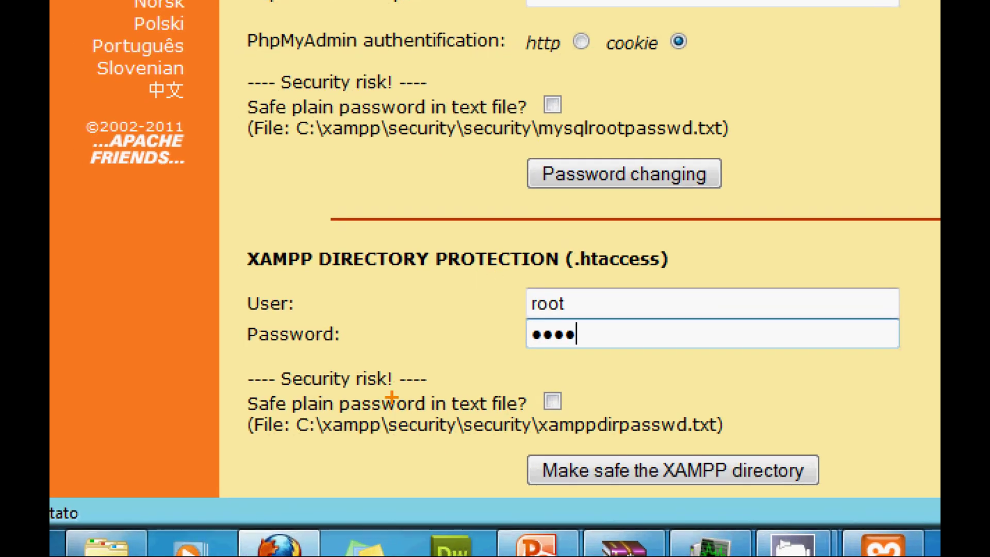
drag(422, 310, 284, 510)
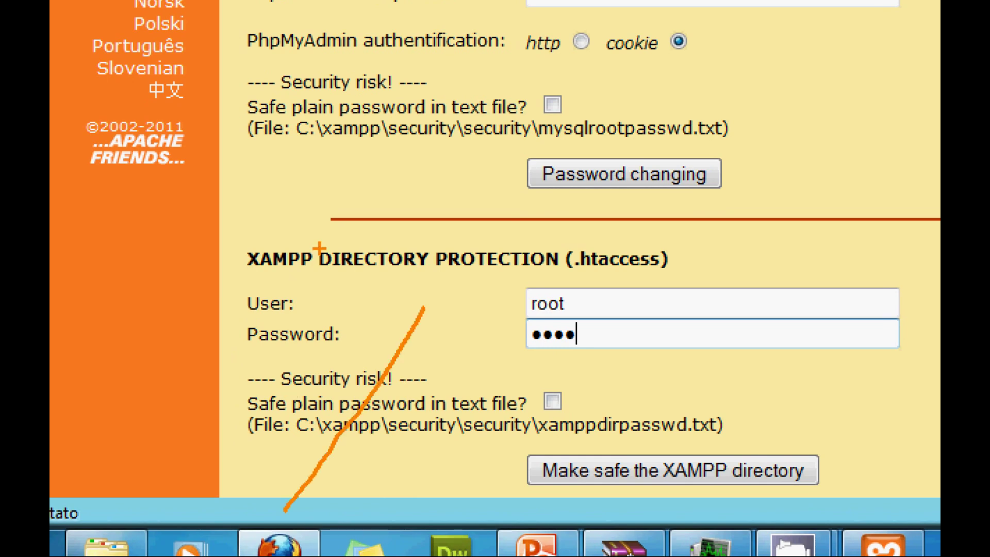
drag(319, 248, 467, 555)
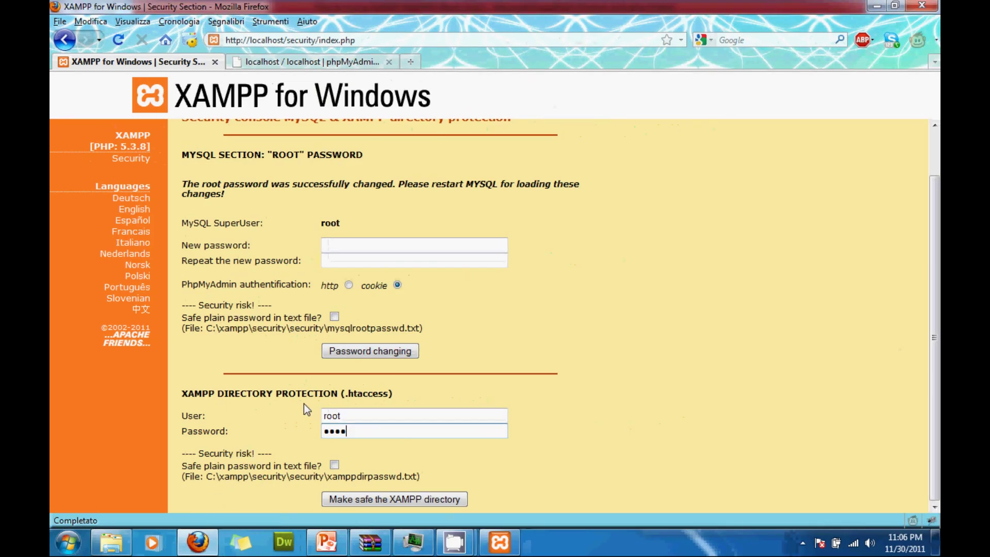
click(363, 500)
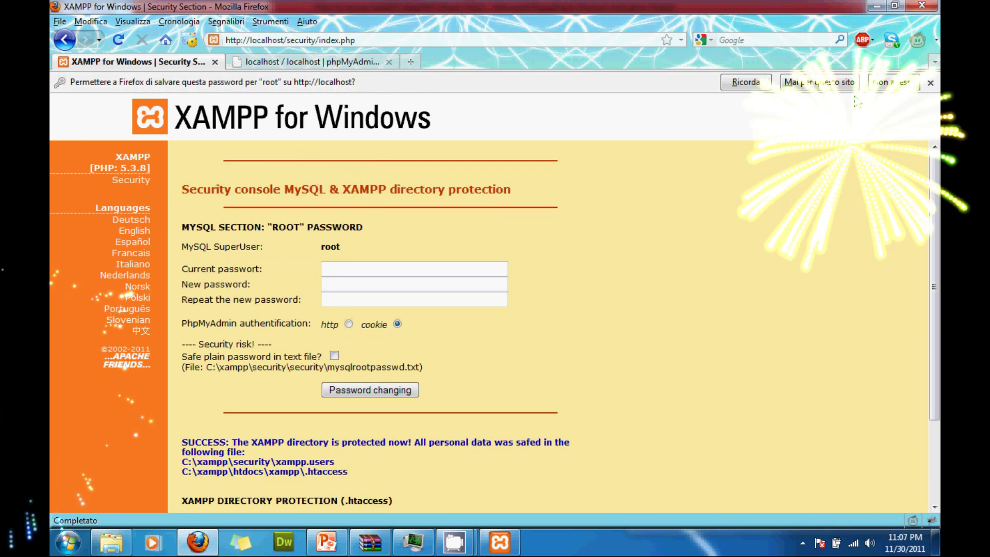
Decline saving the password, reopen the security page and cancel its login prompt.
click(888, 82)
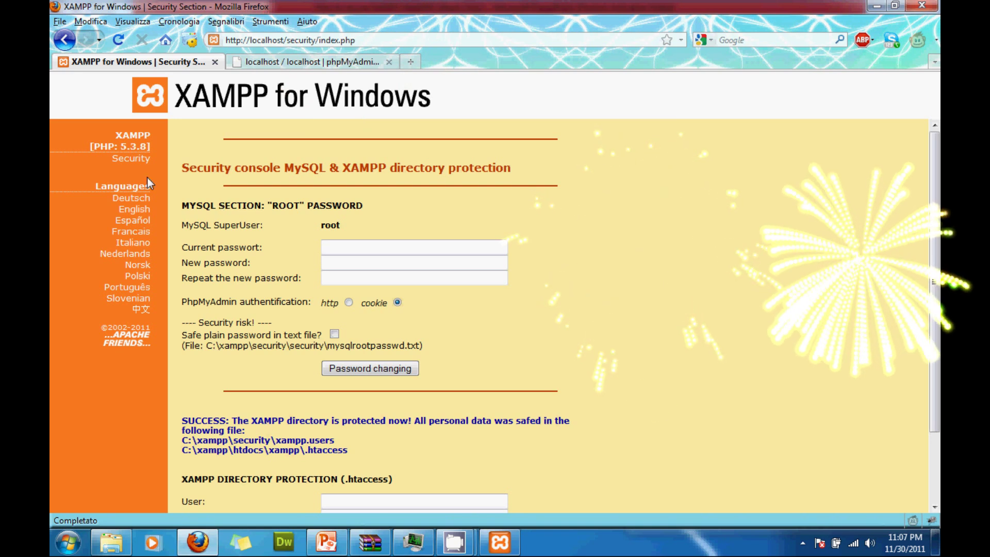
click(138, 160)
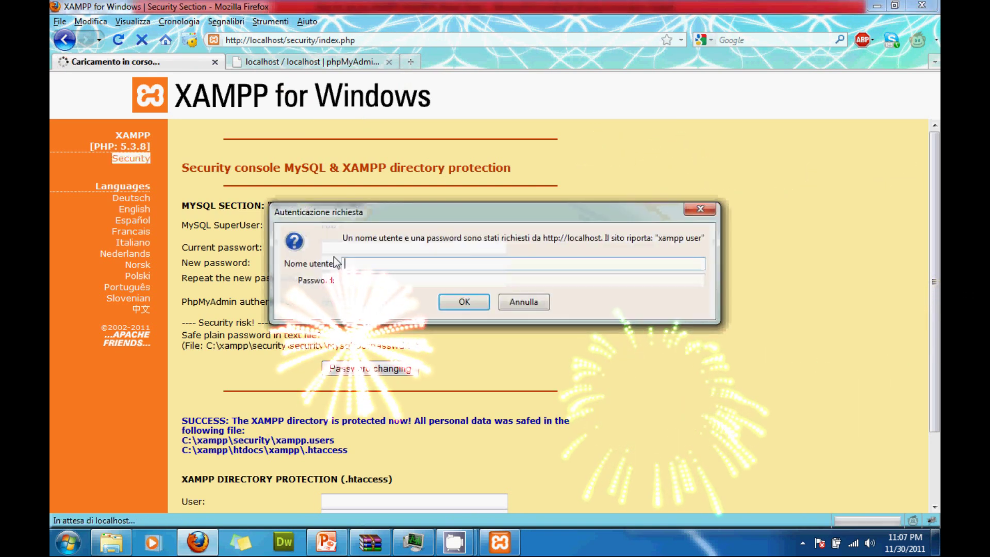
click(523, 304)
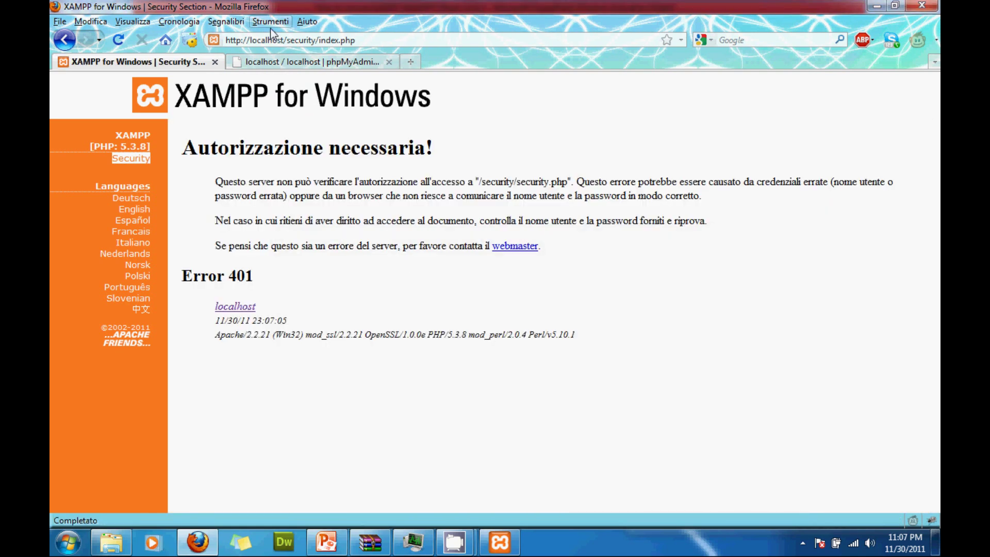
drag(284, 39, 369, 43)
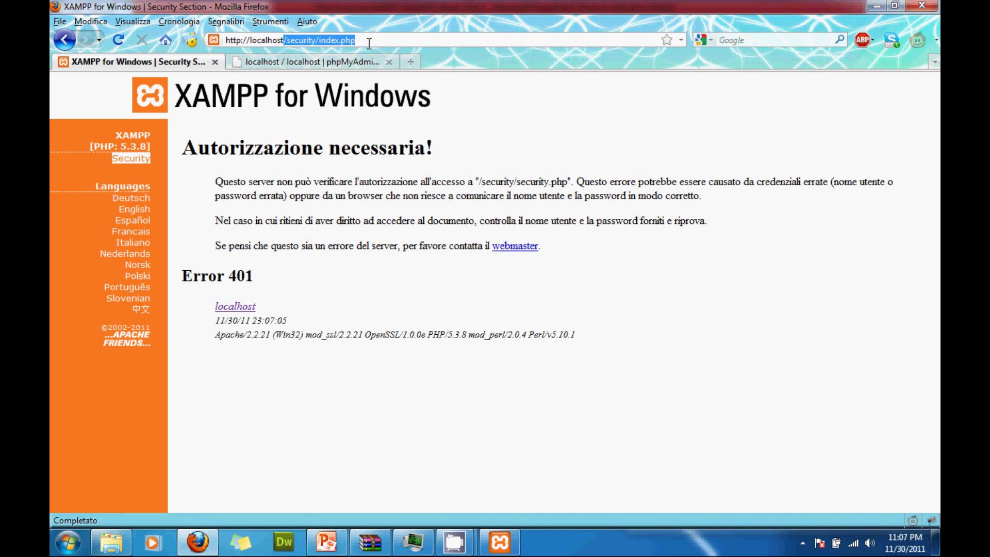
Stop and restart MySQL and Apache in the XAMPP Control Panel so the new passwords apply.
click(500, 542)
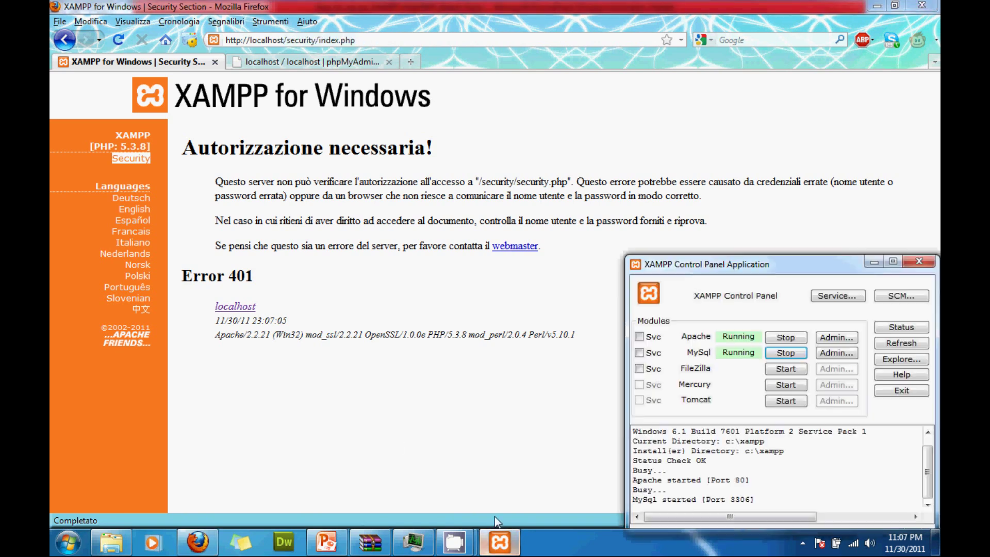
click(778, 353)
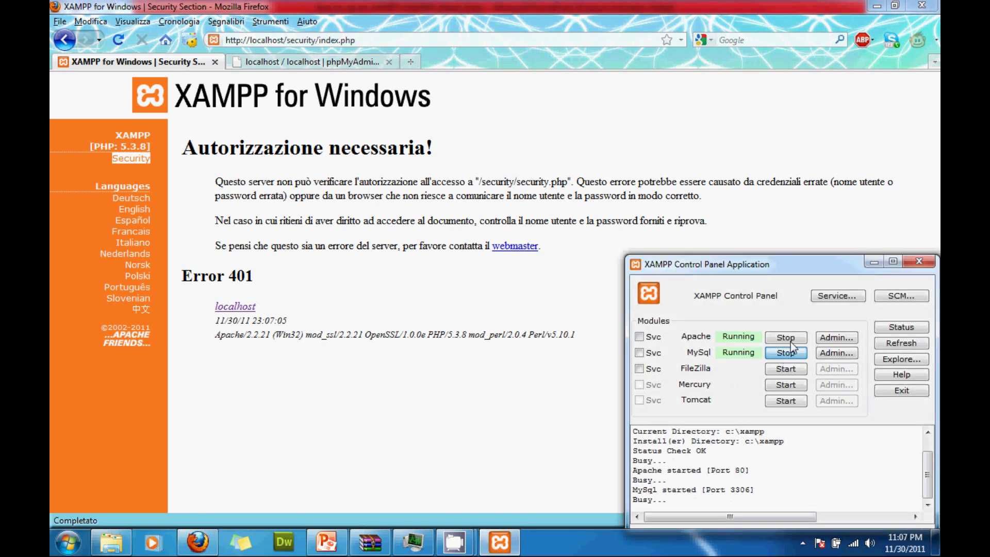
click(791, 341)
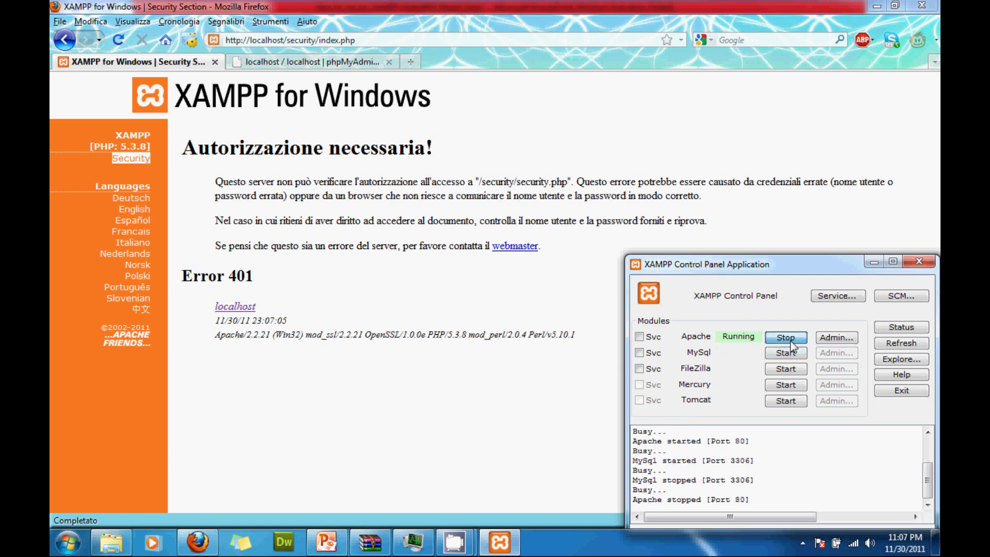
click(908, 344)
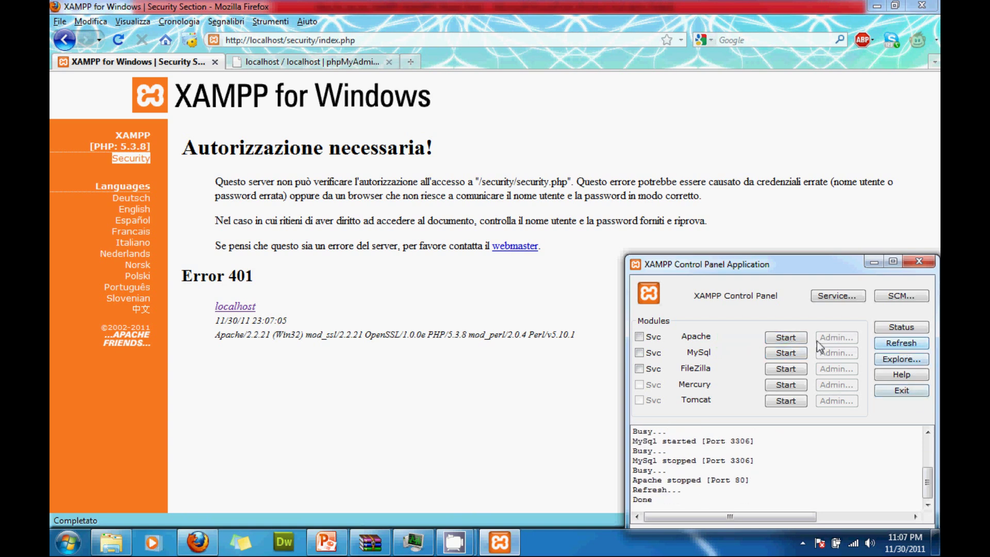
click(786, 352)
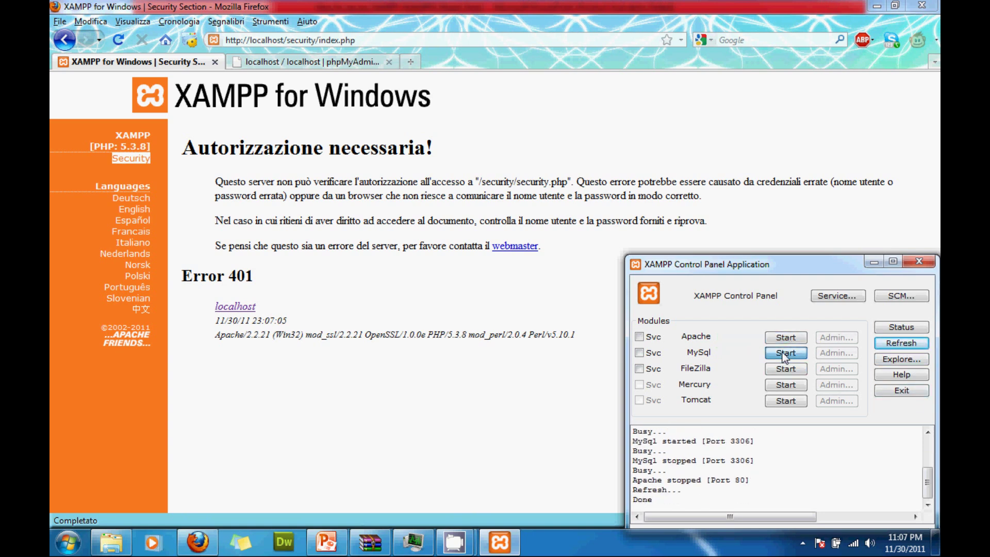
click(785, 340)
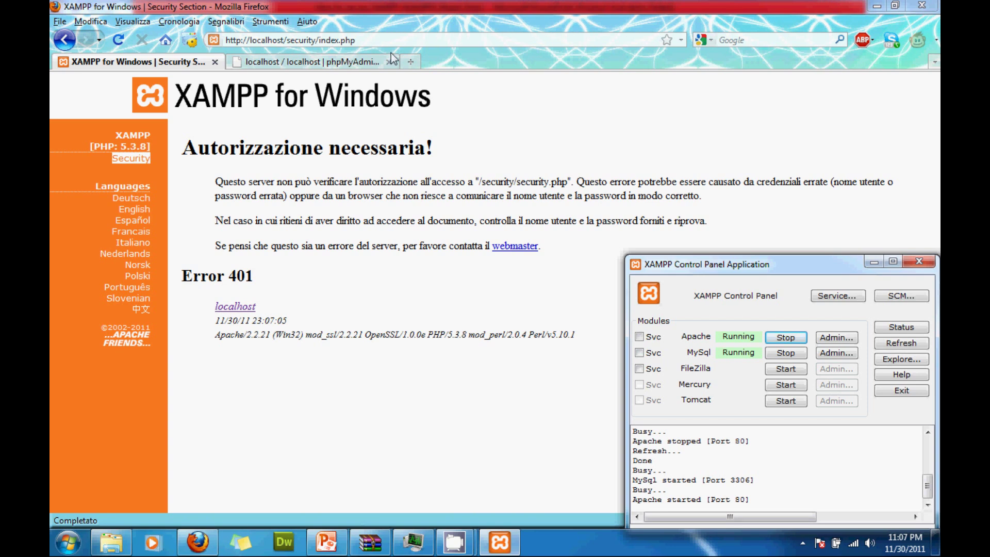
click(372, 41)
drag(373, 42, 192, 32)
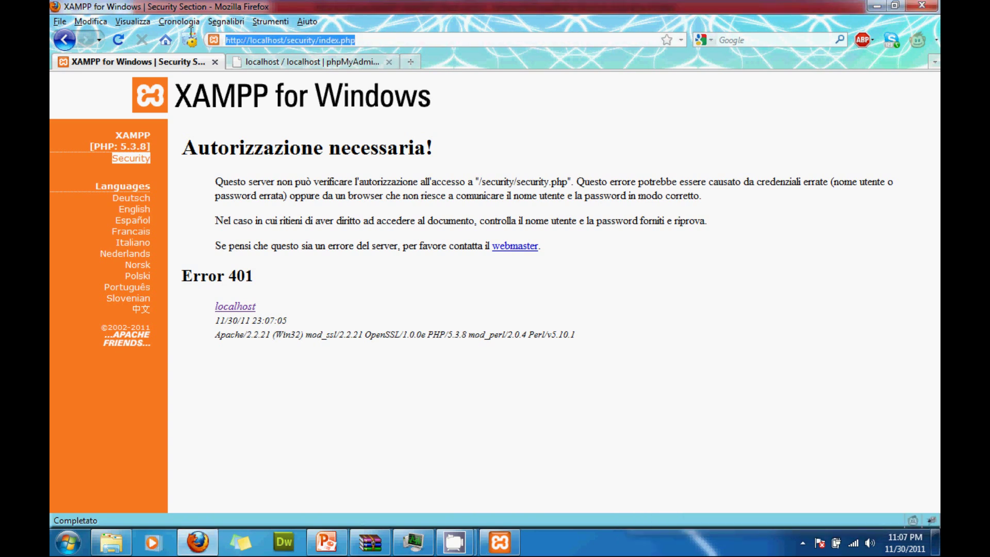
text(local)
key(Down)
key(Return)
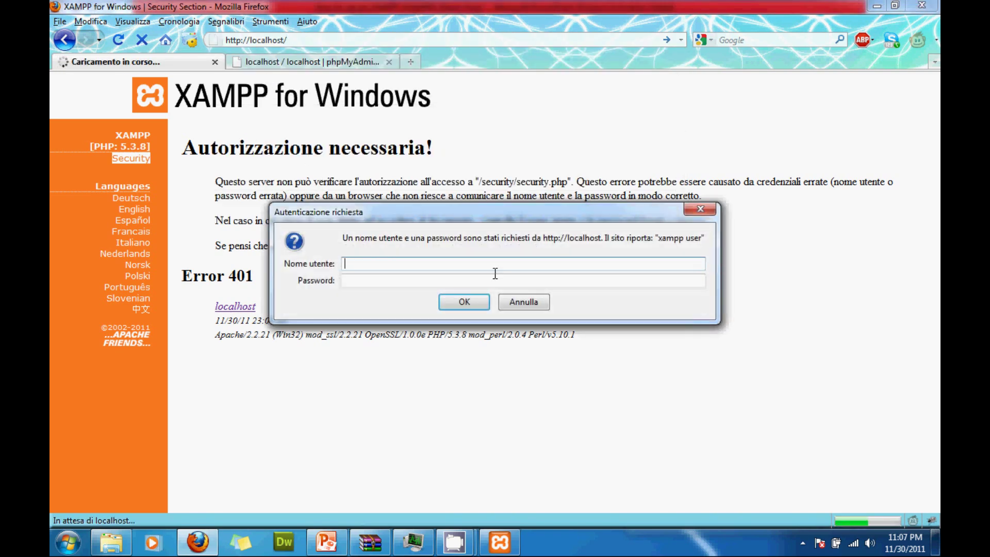
Log in as root with its password, let Firefox remember it, and open the Security page.
text(root)
click(390, 278)
text(root)
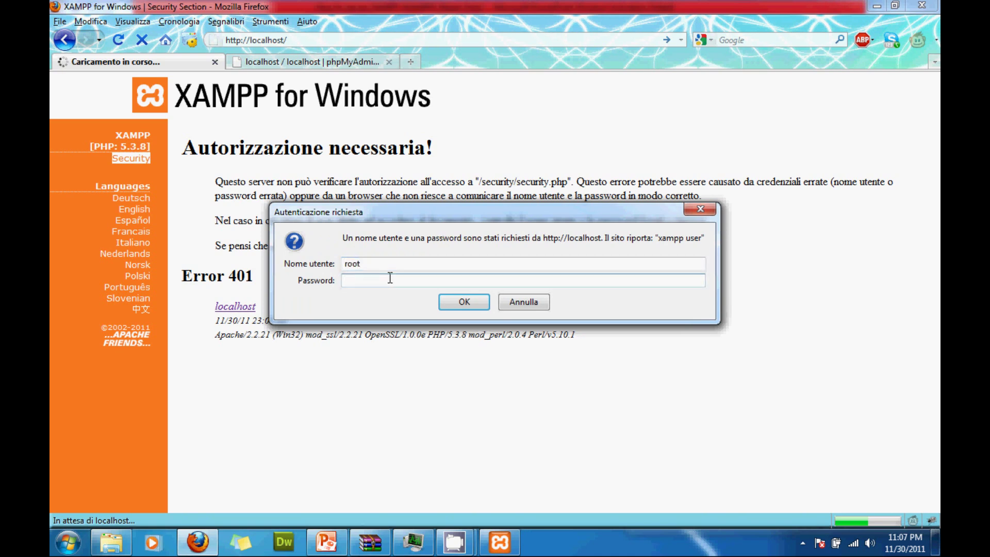
click(453, 303)
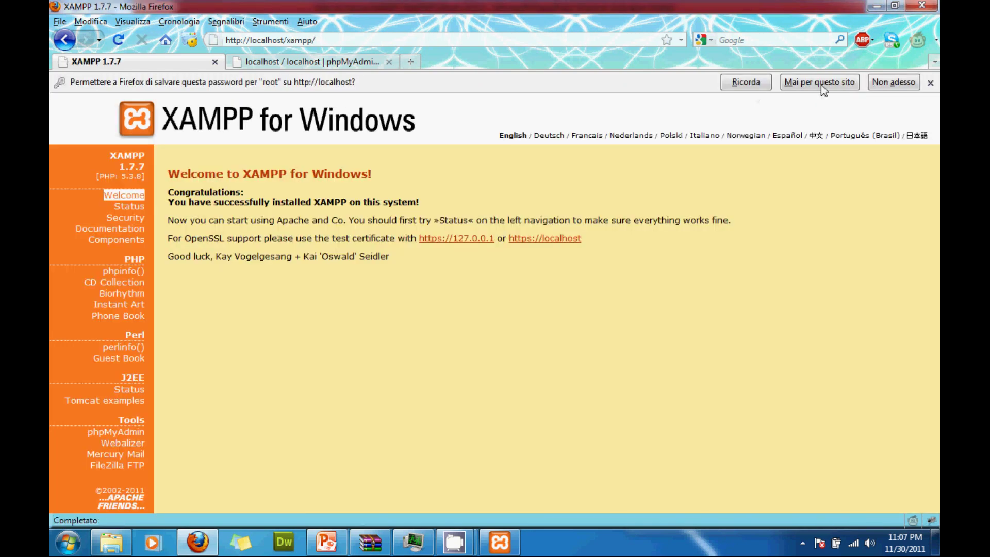
click(753, 84)
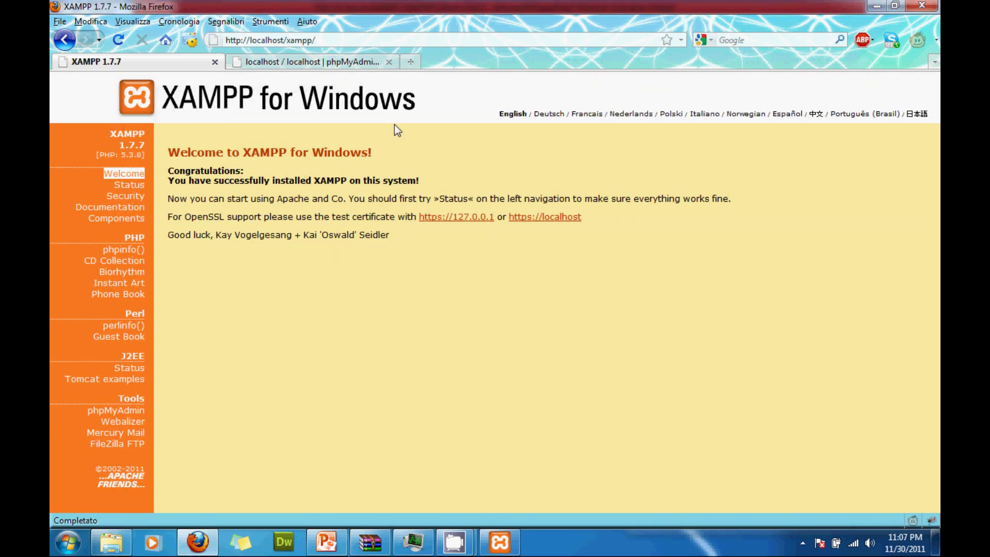
click(133, 198)
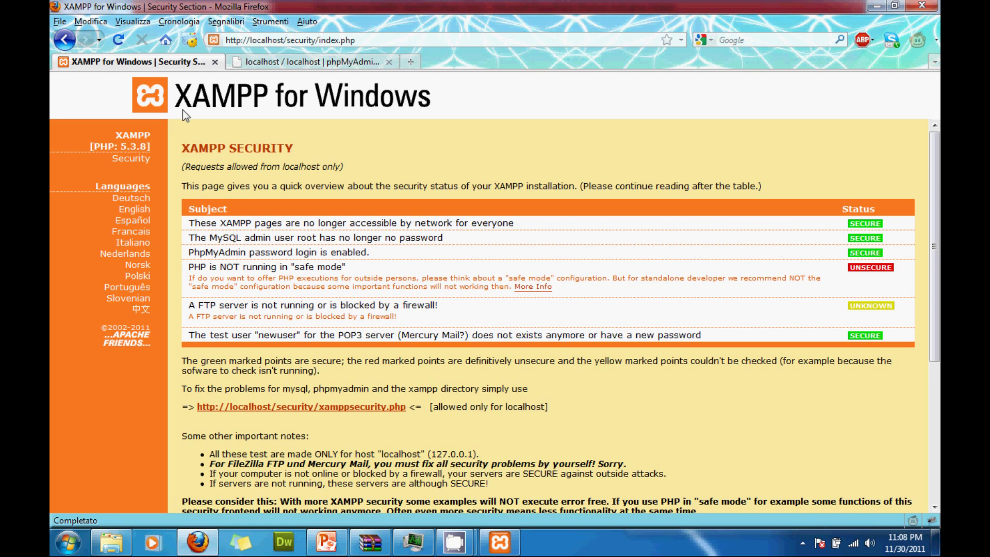
Go from the security overview back to the localhost start page and open phpMyAdmin.
drag(286, 41, 376, 48)
key(BackSpace)
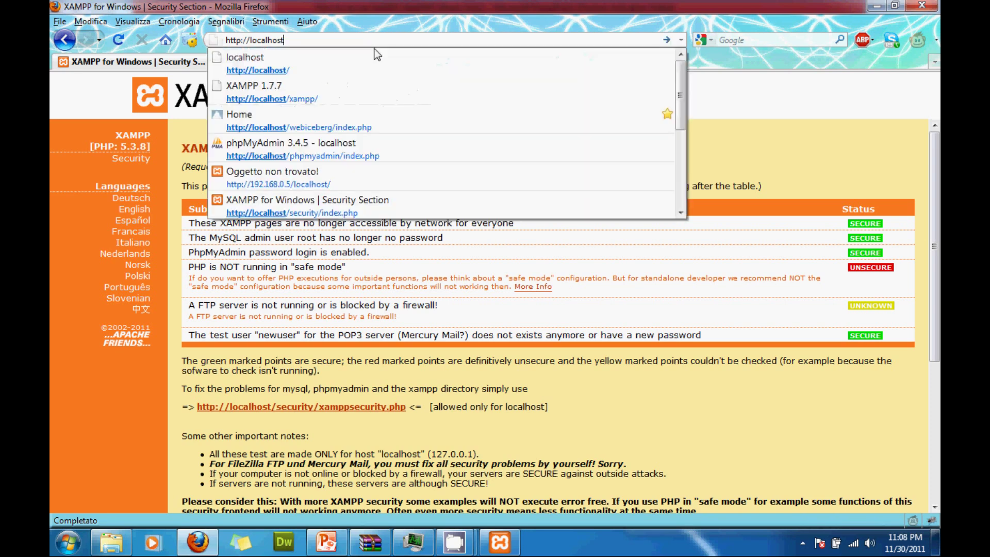
key(Return)
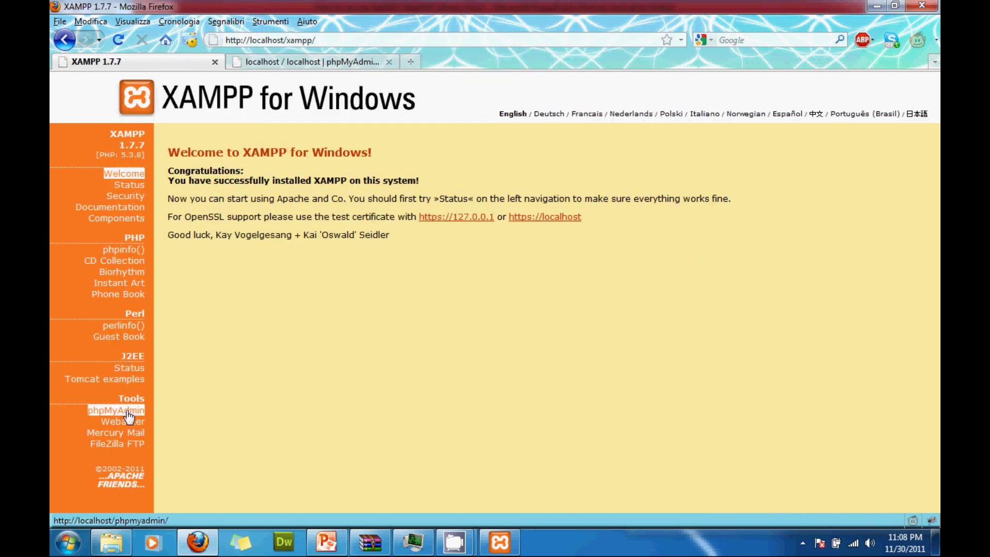
click(127, 412)
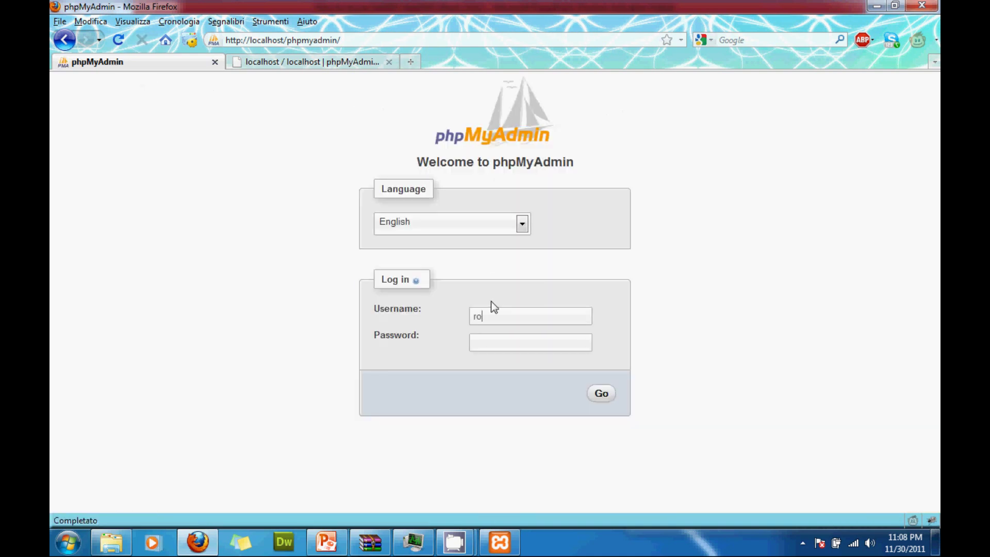
Log in to phpMyAdmin as root, save the login in Firefox, and open Explorer on C:.
text(root)
click(601, 395)
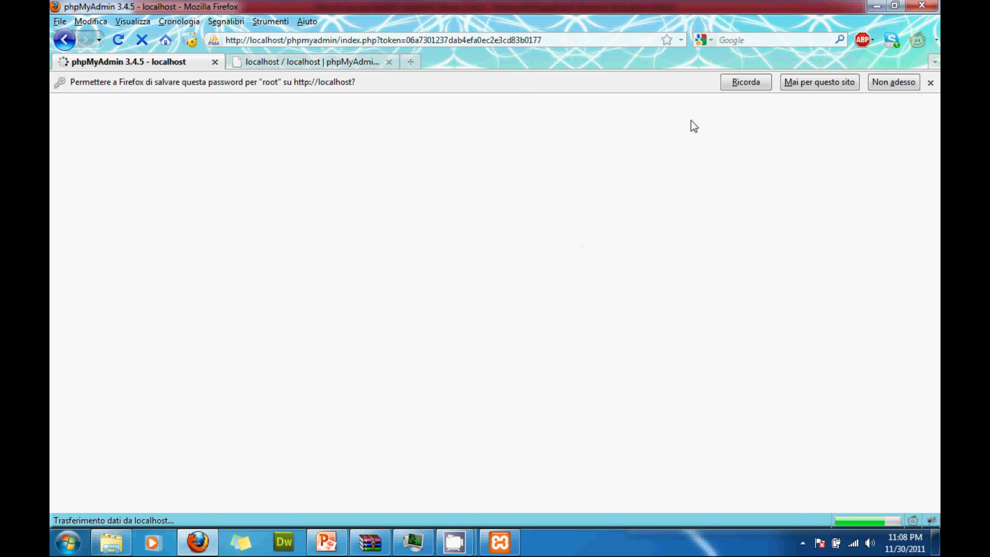
click(742, 84)
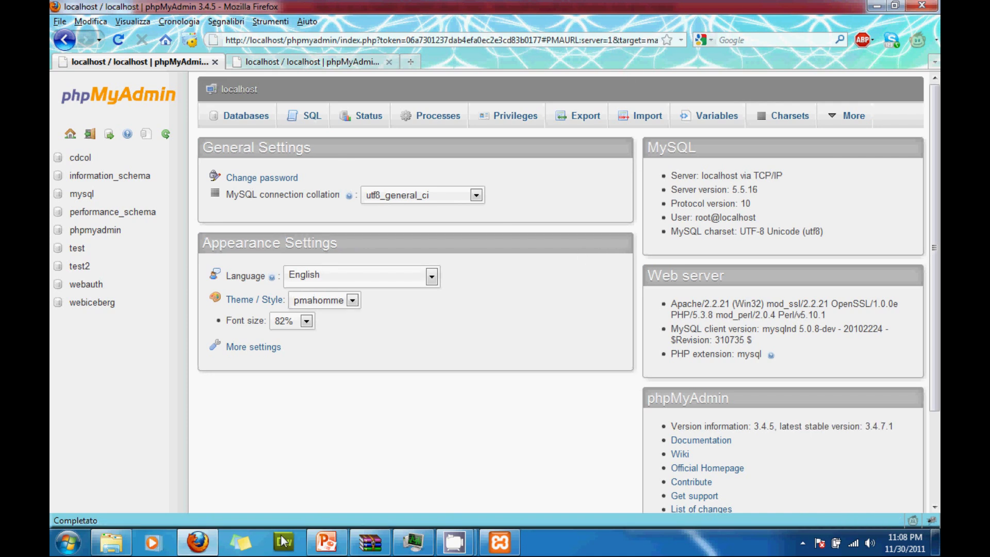
click(111, 541)
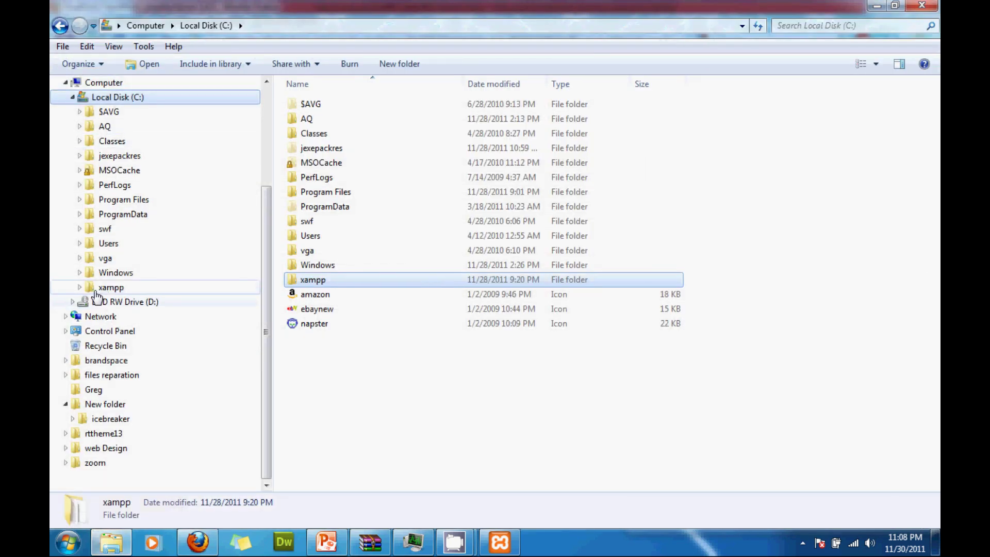
Browse to C:\xampp\phpMyAdmin and open config.inc for editing in Notepad.
click(80, 287)
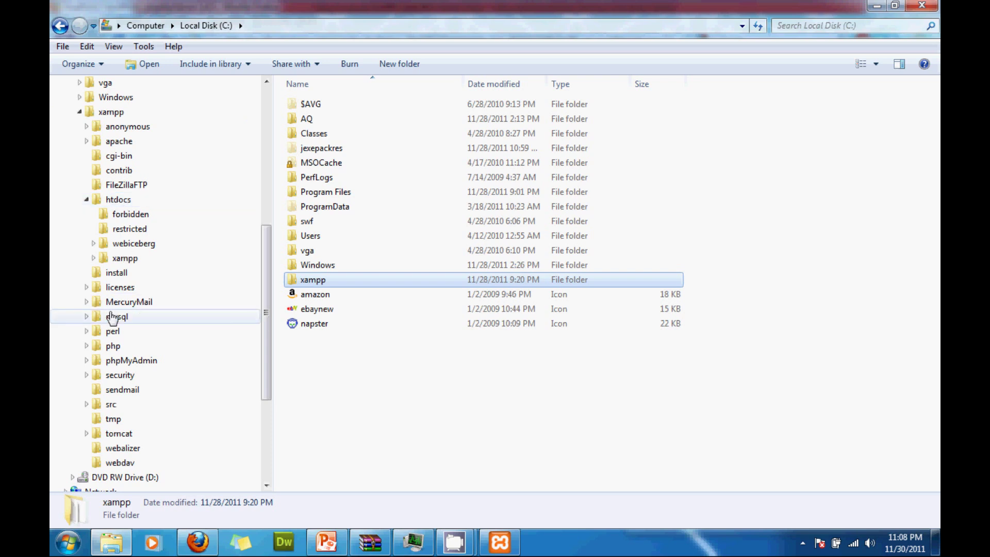
click(132, 361)
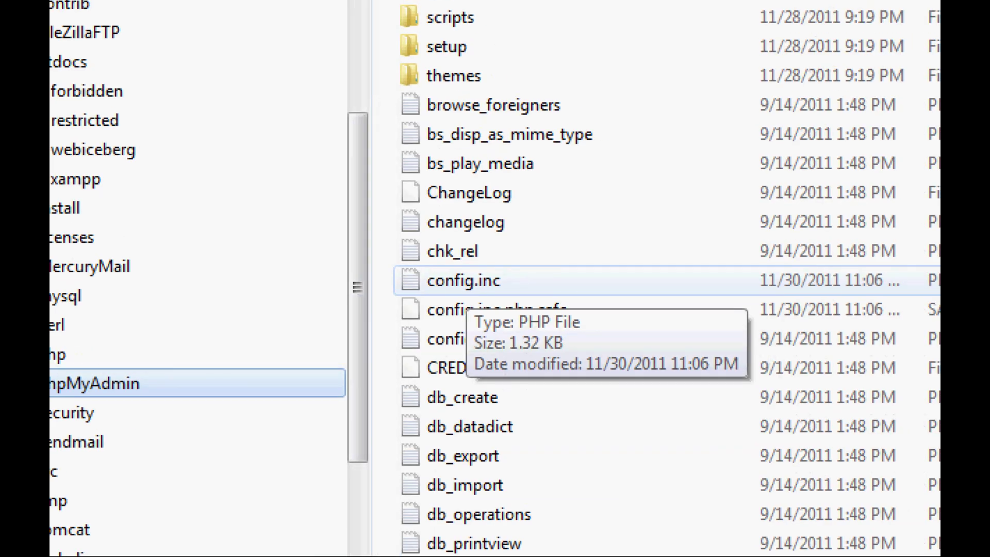
mouse_move(484, 267)
mouse_down()
mouse_move(425, 274)
mouse_move(433, 314)
mouse_move(521, 297)
mouse_move(482, 267)
mouse_up()
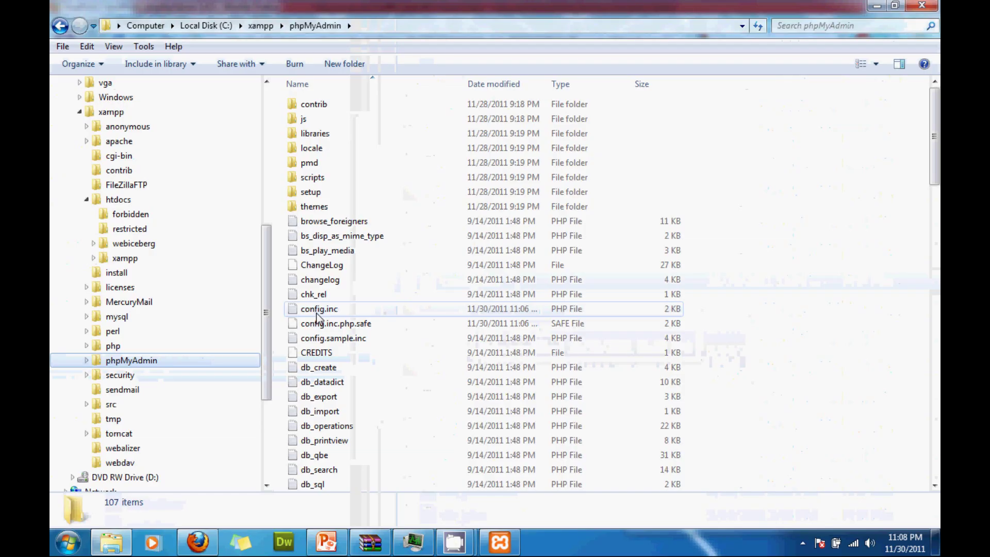
click(454, 285)
right_click(314, 311)
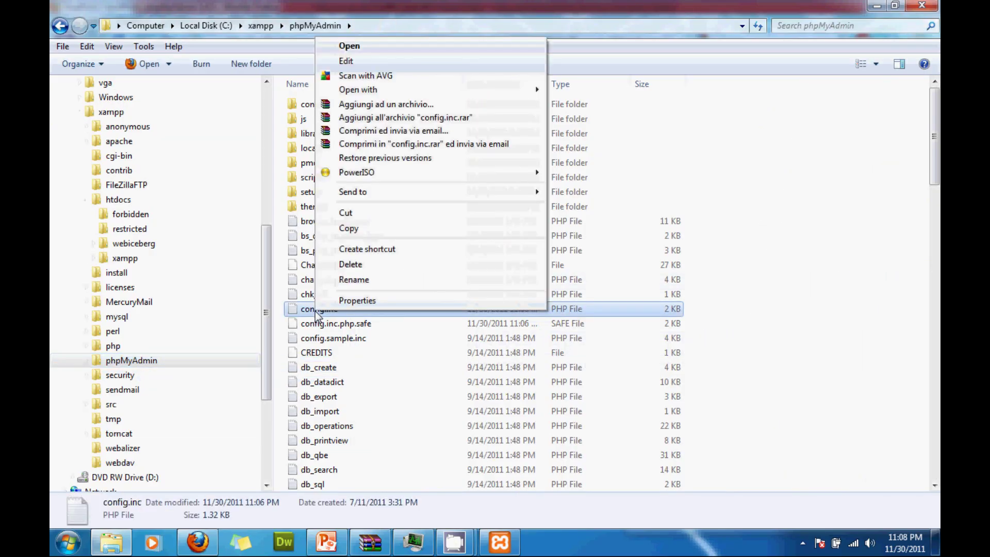
click(480, 63)
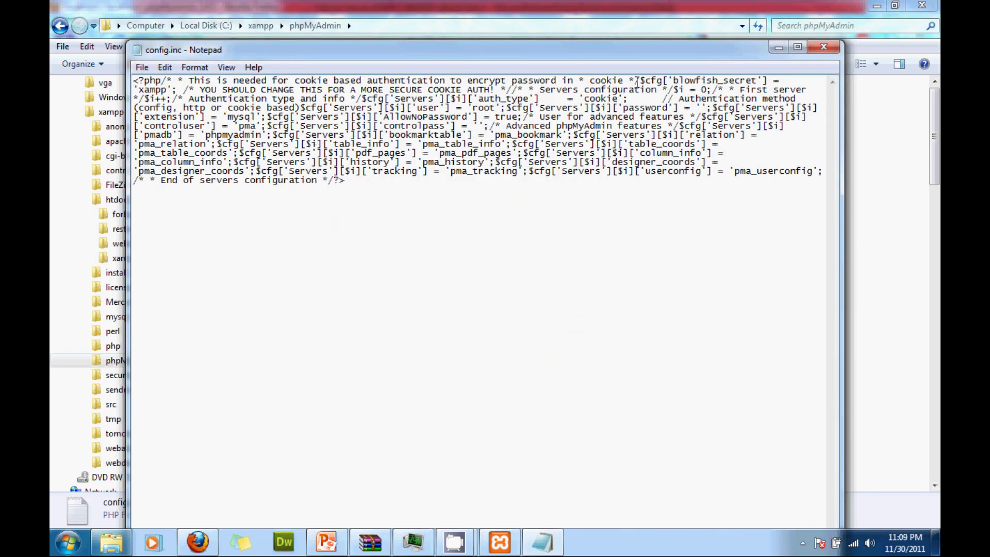
Break the blowfish_secret, auth_type, user and password settings onto separate lines, then close without saving.
key(Return)
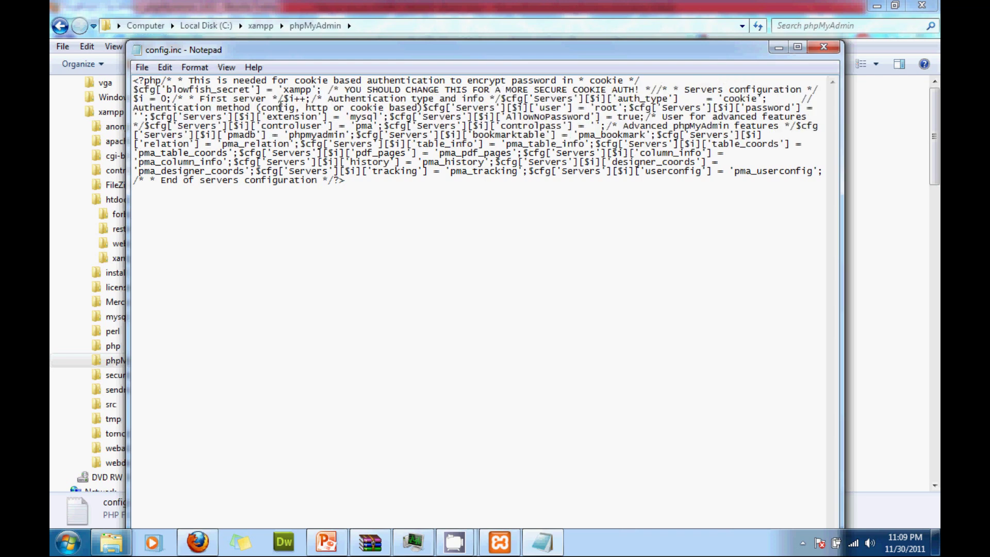
key(Return)
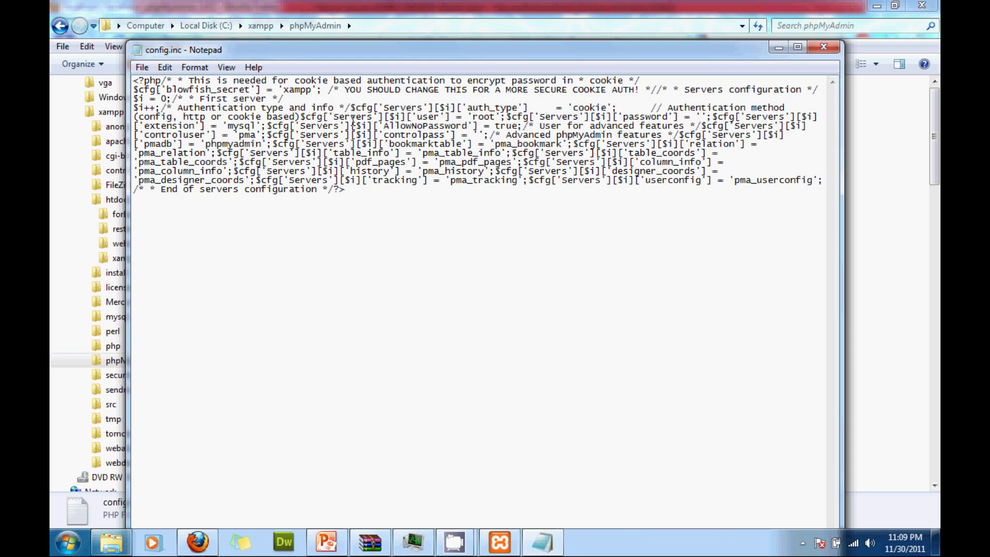
key(Return)
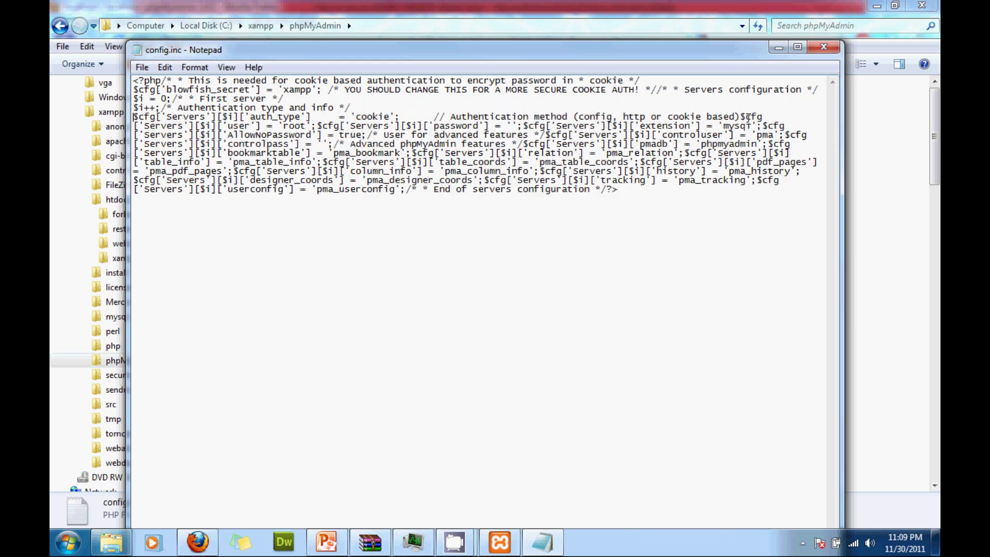
key(Return)
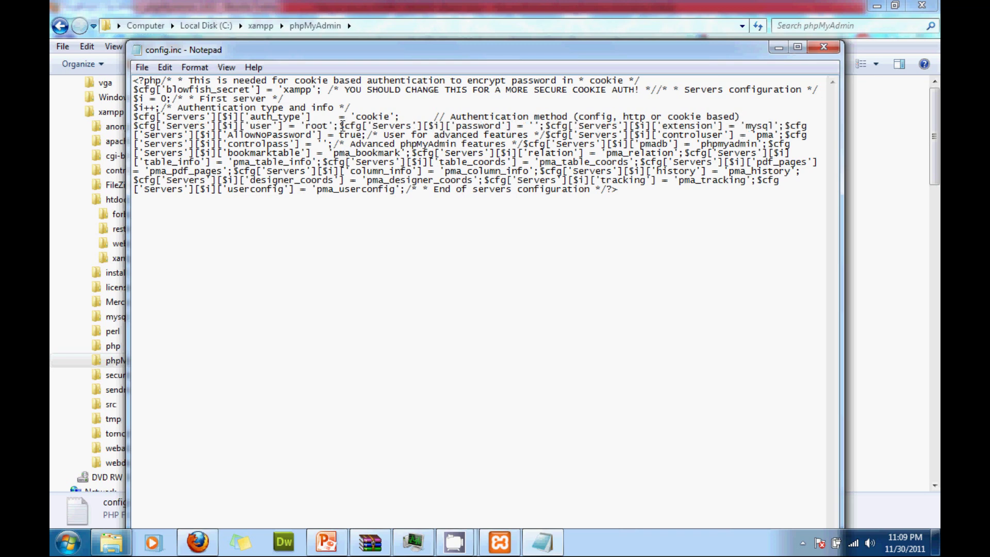
key(Return)
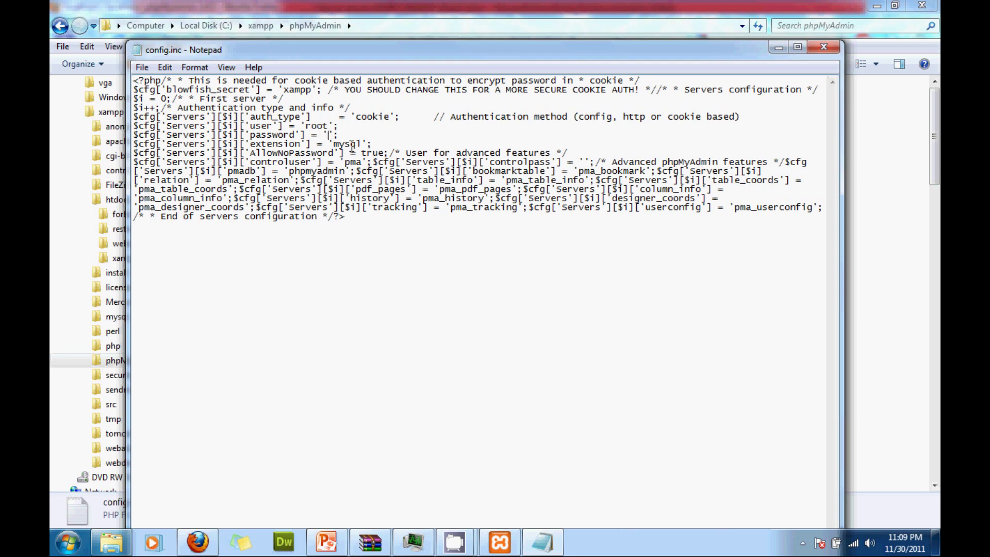
click(824, 46)
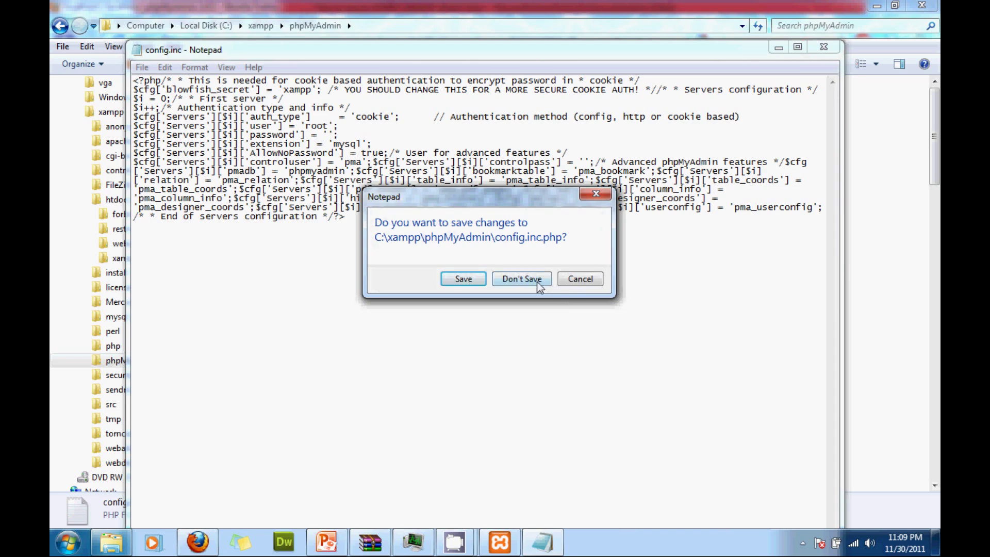
click(540, 283)
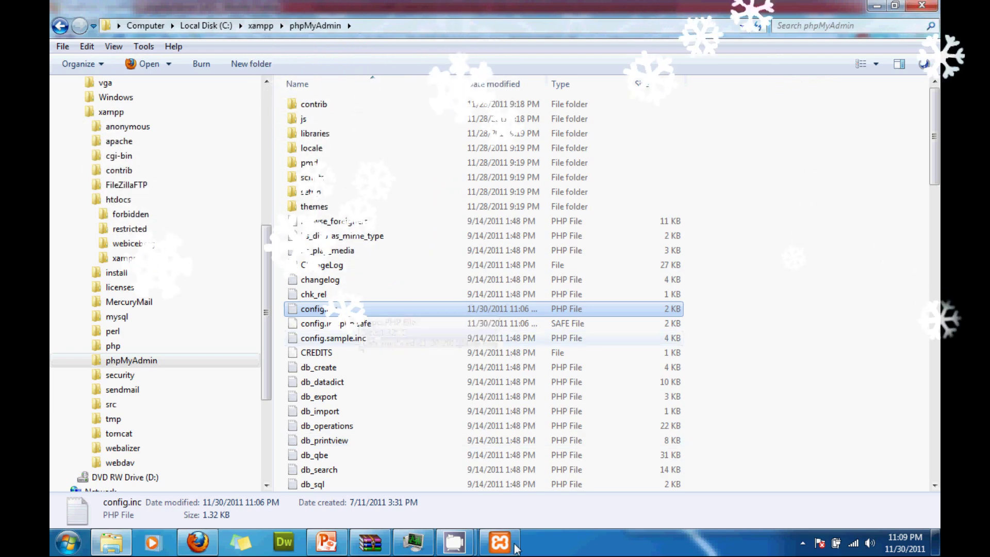
Back in Firefox, review the phpMyAdmin user accounts overview, then return to the server home tab.
mouse_move(431, 521)
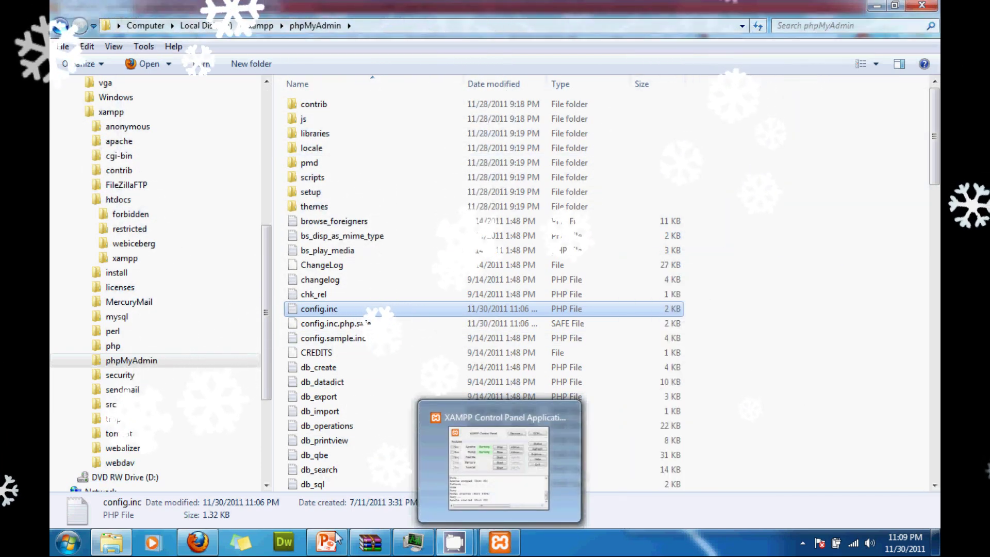
mouse_move(197, 541)
click(267, 419)
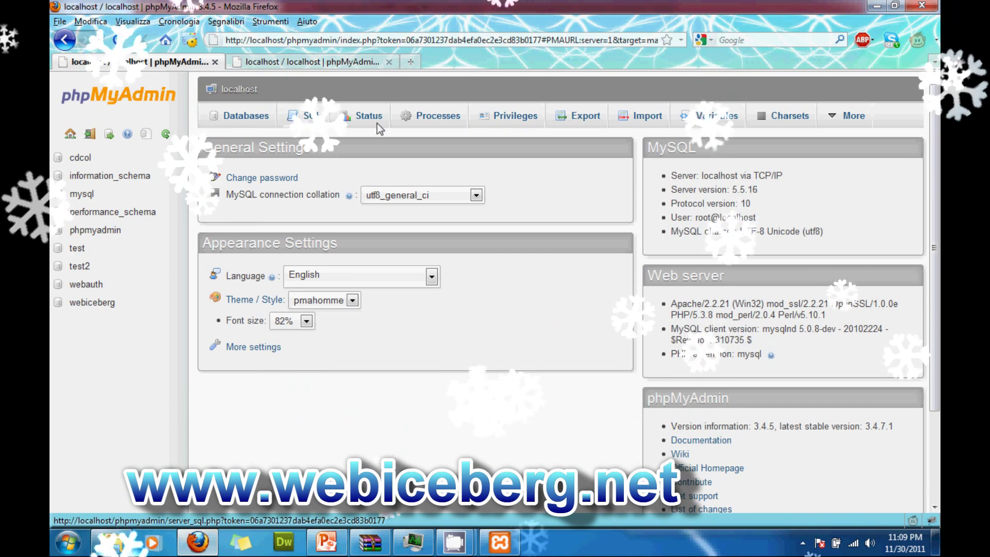
click(279, 61)
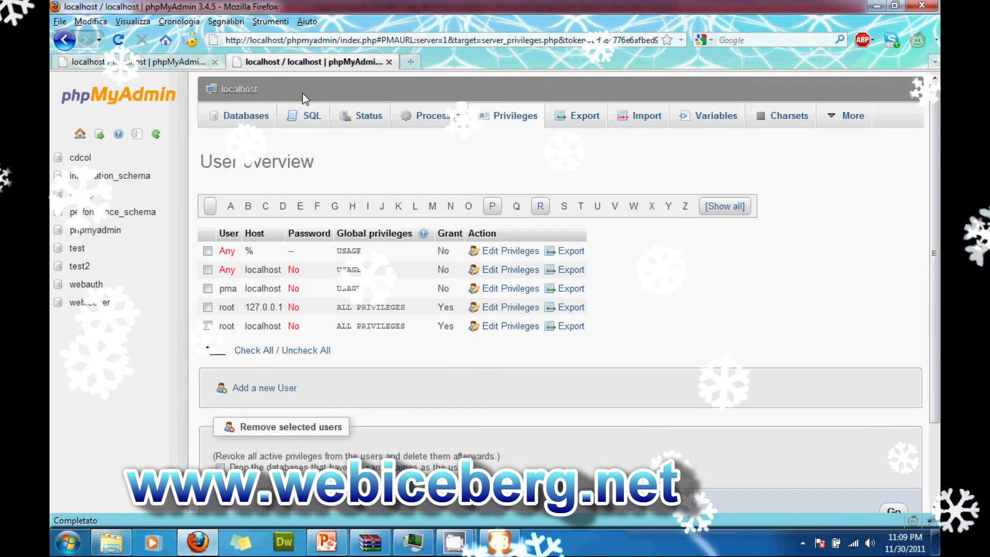
click(195, 62)
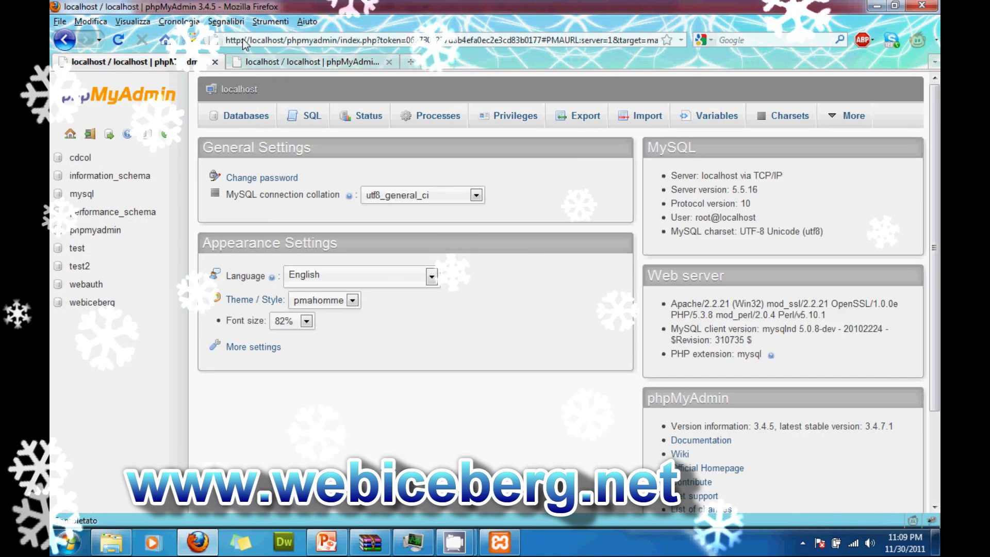
Load localhost and open XAMPP's Security page to confirm MySQL root and phpMyAdmin are SECURE.
click(242, 41)
text(local)
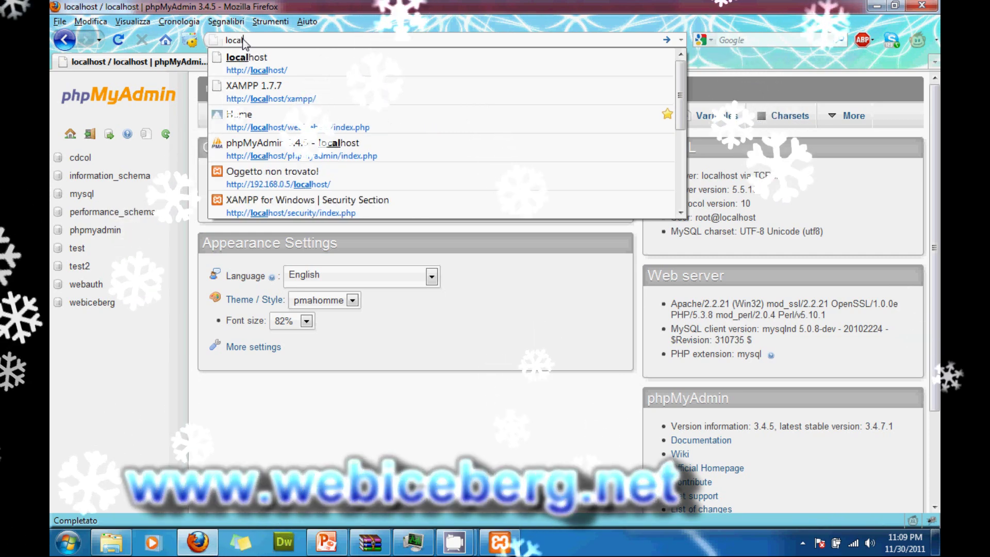
key(Down)
key(Return)
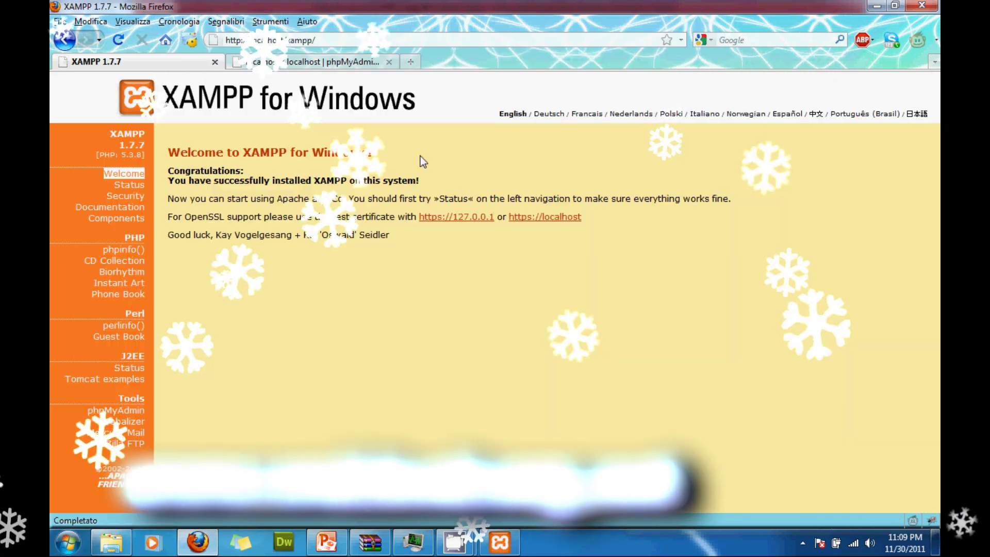
click(134, 191)
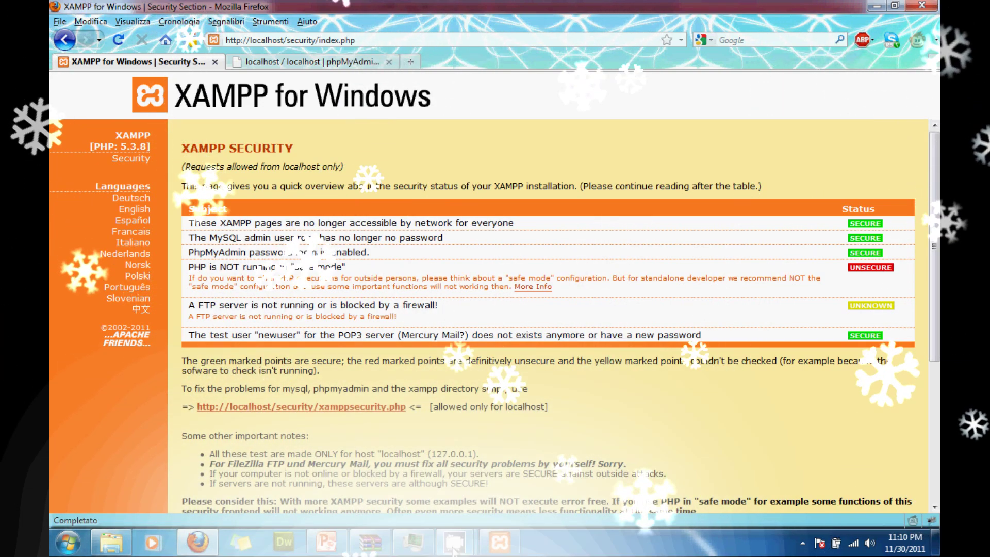
mouse_move(454, 541)
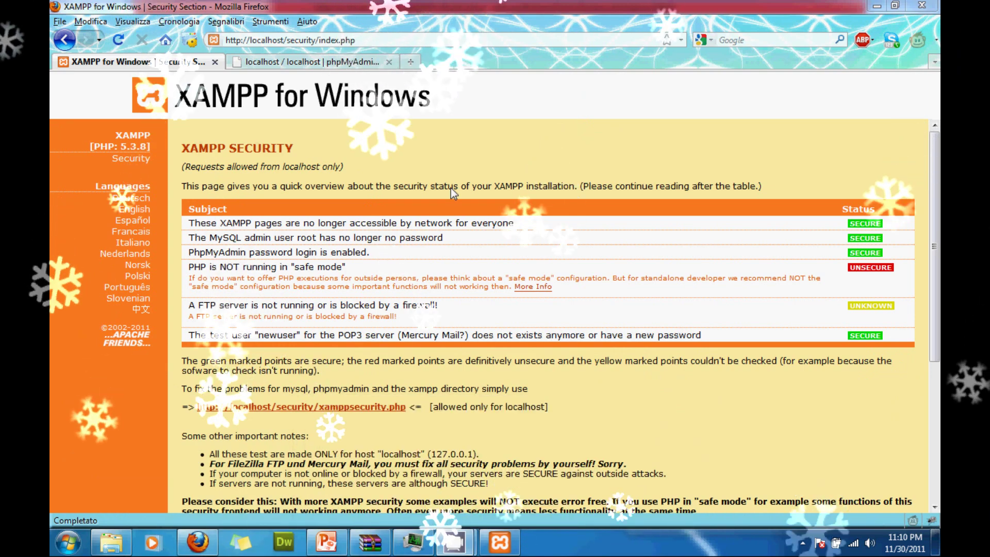